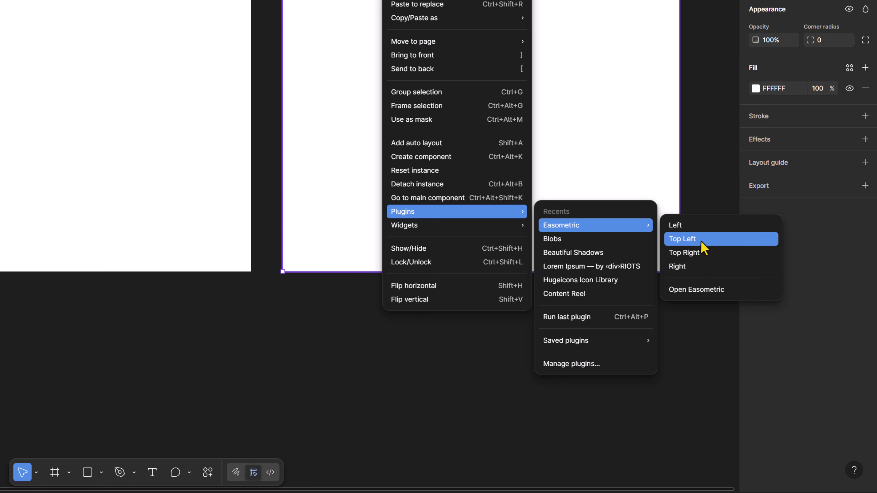
Apply the Easometric plugin's Top Left projection to the selected frame
click(700, 290)
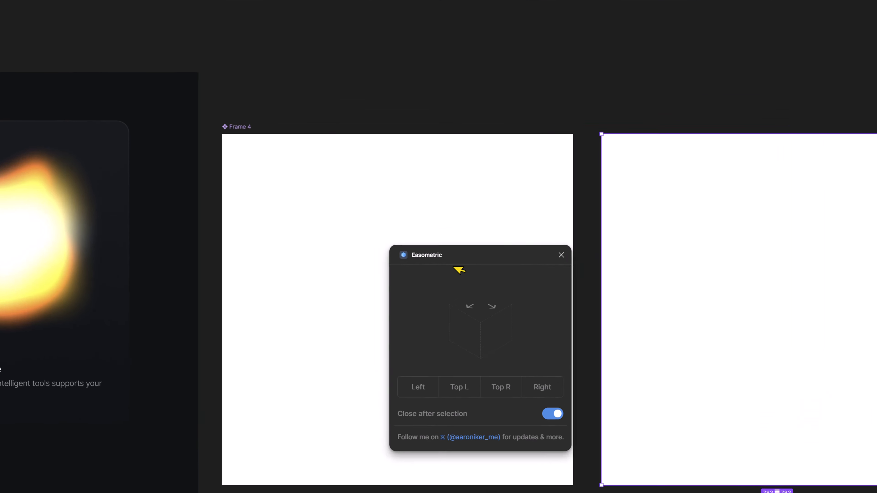
drag(425, 206, 640, 196)
click(794, 348)
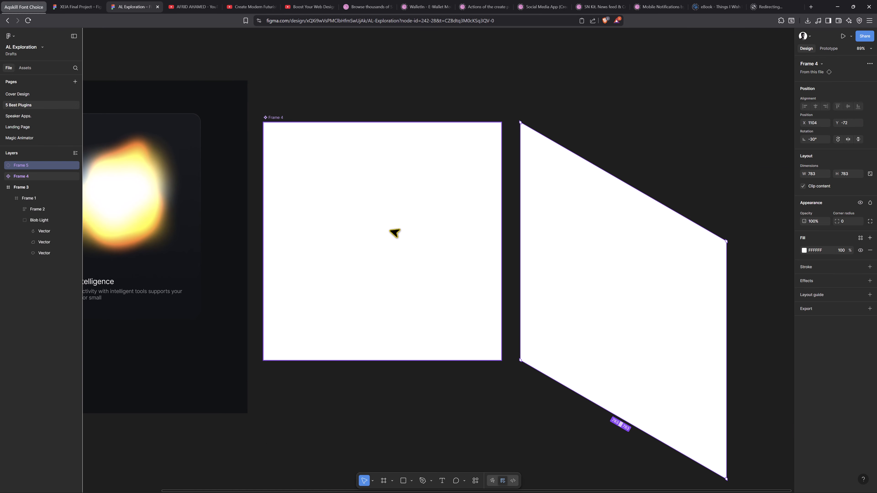
Draw a rectangle about 611 px square in Frame 4 and center it horizontally and vertically in the frame
key(r)
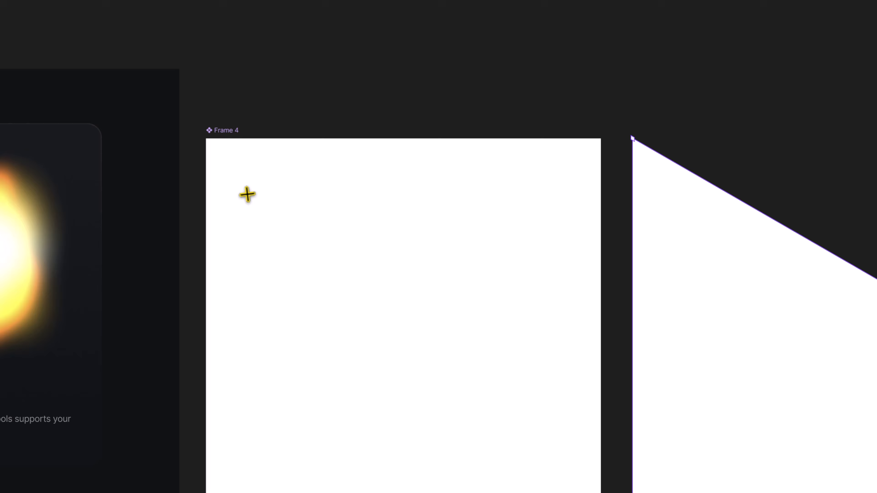
mouse_move(288, 155)
mouse_down()
mouse_move(414, 300)
mouse_move(462, 324)
mouse_up()
drag(535, 474, 555, 492)
click(826, 98)
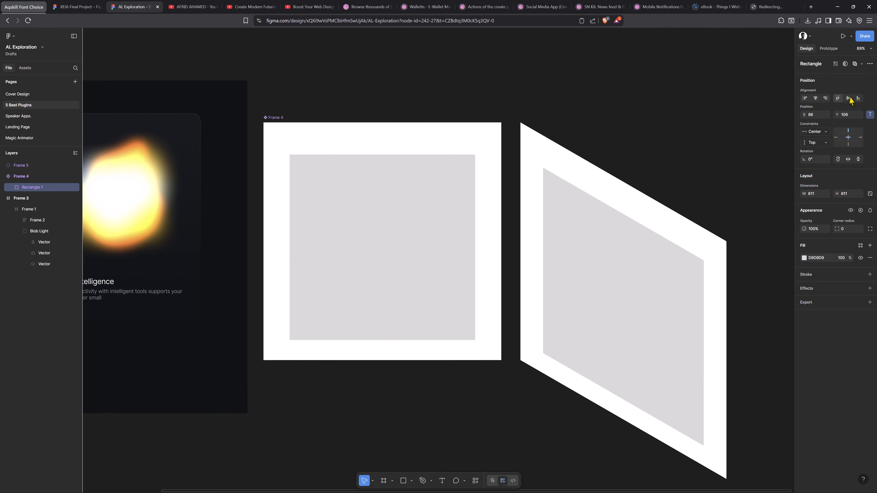
click(848, 98)
Set the rectangle's corner radius to 36 and hide its fill
click(850, 230)
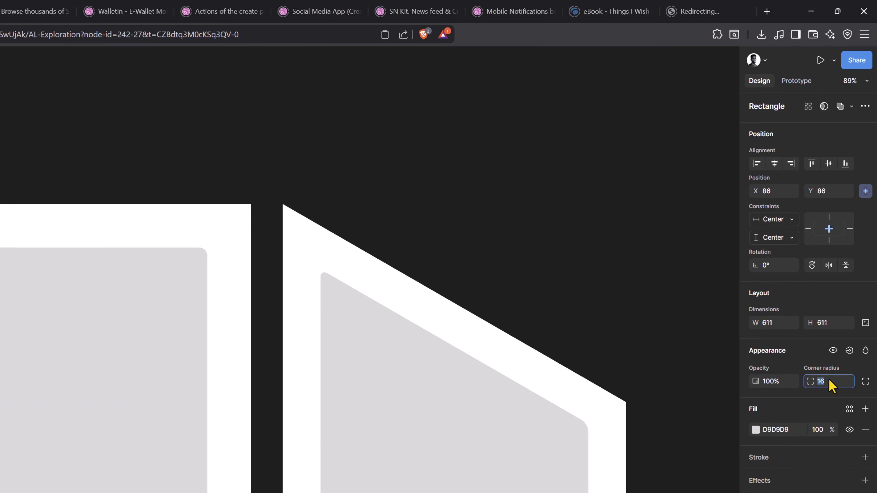
click(849, 430)
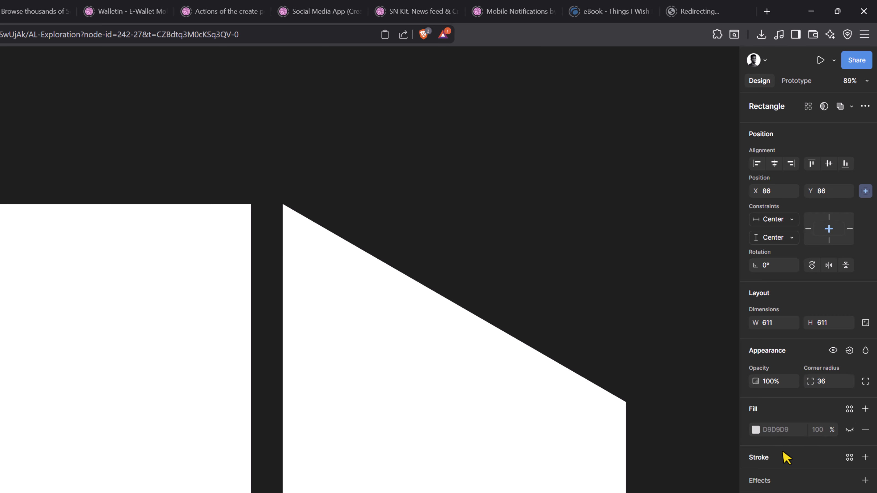
Add a 2 px stroke to the rectangle and change its colour to a muted blue-grey
click(865, 457)
click(755, 478)
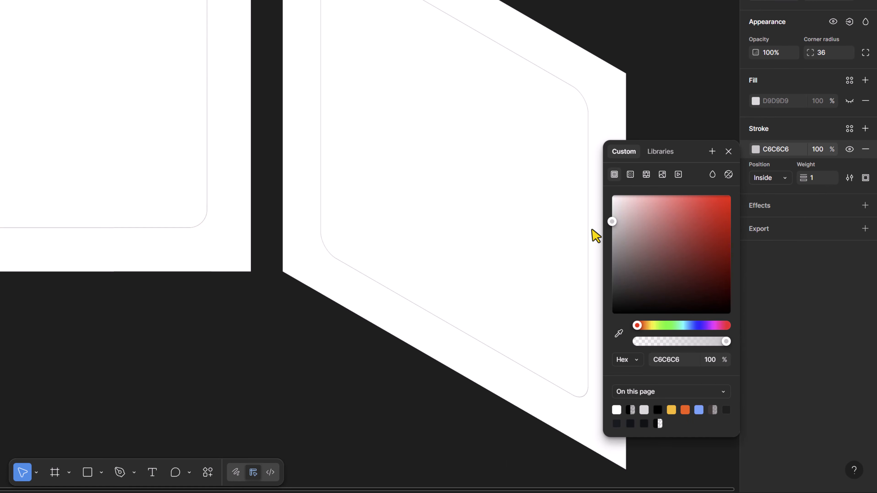
drag(594, 235, 595, 251)
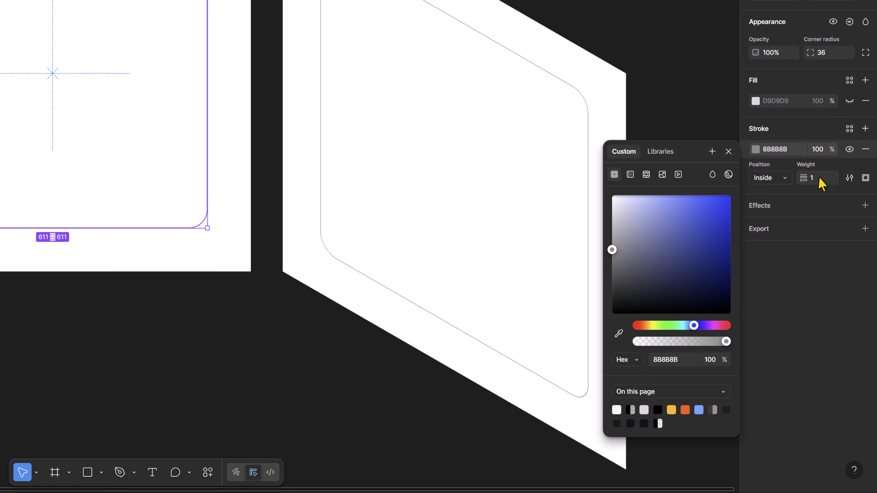
key(Return)
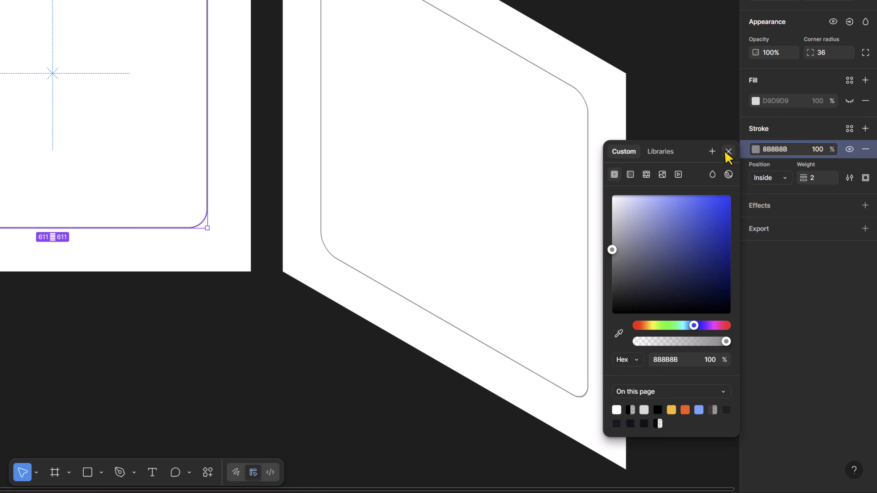
click(701, 214)
mouse_move(690, 200)
mouse_down()
mouse_move(625, 217)
mouse_move(613, 237)
mouse_move(647, 239)
mouse_up()
click(727, 152)
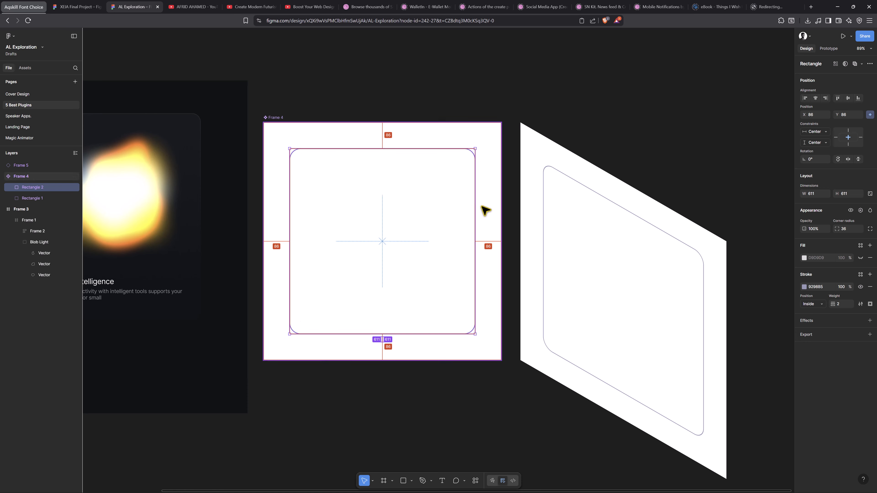
Shrink the inner duplicate rectangle evenly to about 529 × 537 px
drag(475, 209, 463, 212)
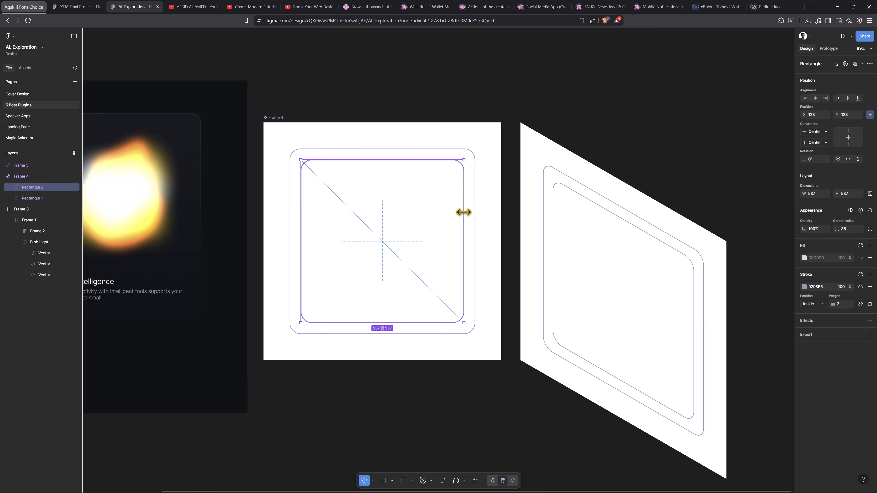
drag(464, 258, 462, 259)
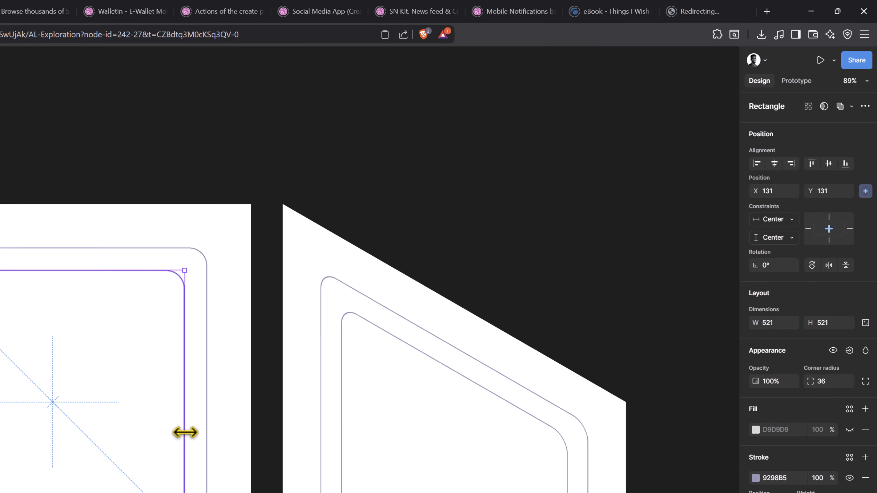
drag(186, 432, 186, 433)
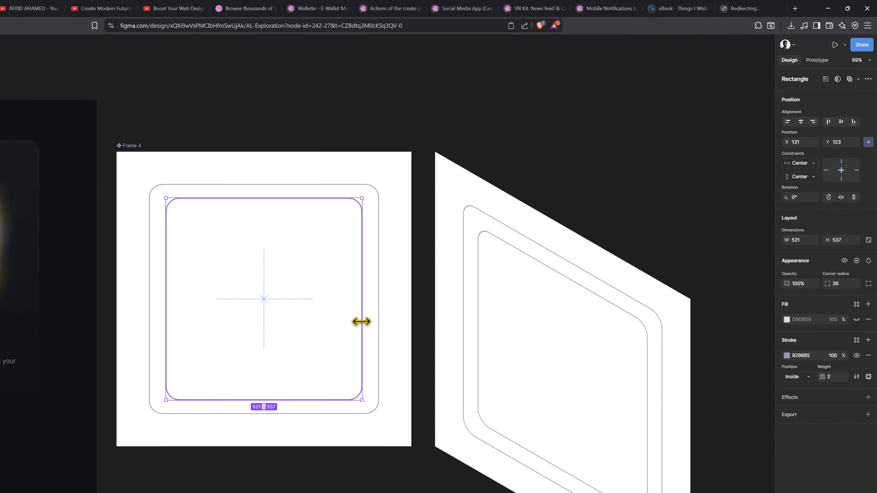
Draw an open pen path tracing a bevel along the outer rectangle's left and top edges with a 2 px stroke
scroll(142, 412, up, 2)
key(p)
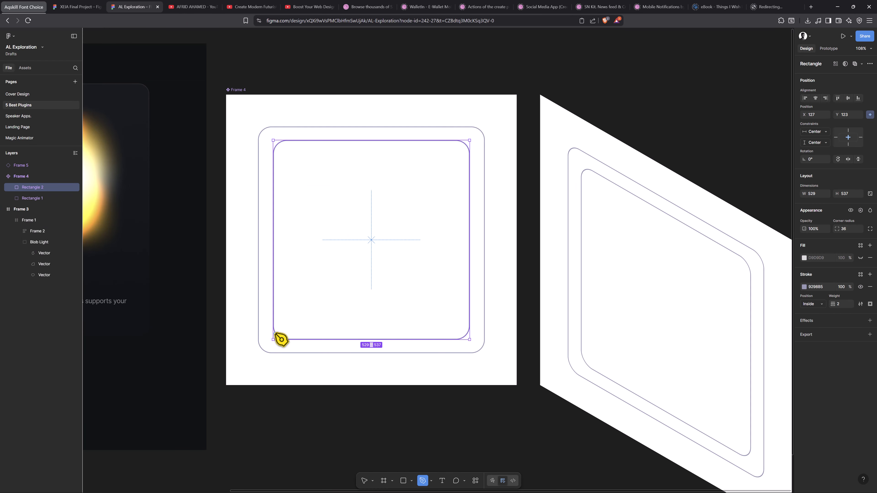
click(260, 347)
click(245, 321)
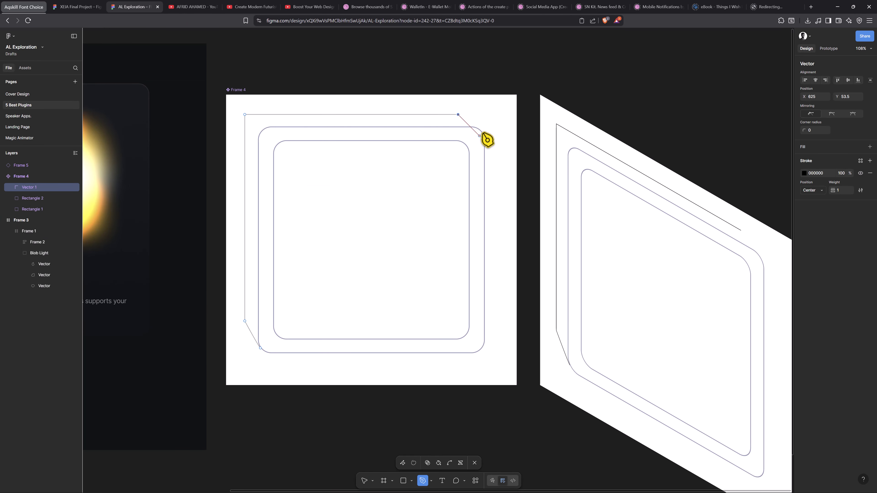
click(838, 190)
text(2)
click(469, 193)
click(284, 114)
click(469, 204)
click(414, 114)
Paste the copied stroke colour onto the path and move its top-right end point inward
click(820, 173)
text(9298B5)
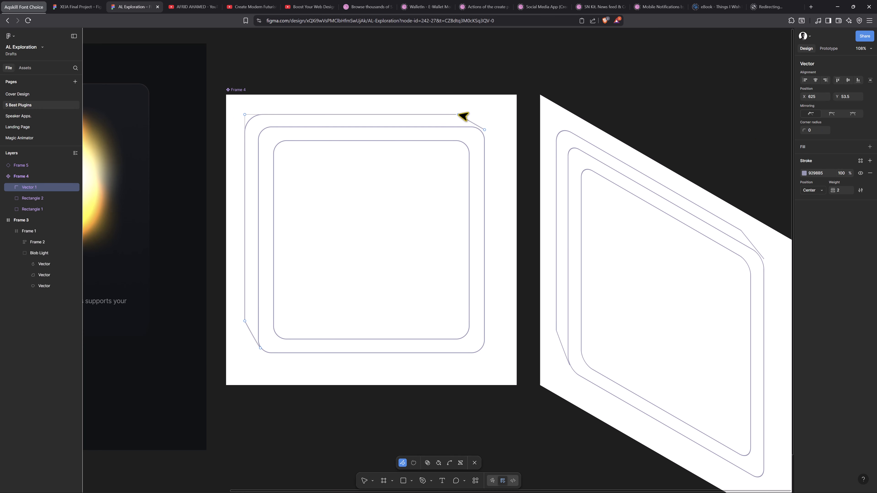
shift+click(484, 130)
key(shift+Left)
key(Escape)
drag(485, 130, 432, 117)
Show the outer rectangle's grey fill and set the inner rectangle's fill to near-white
click(431, 145)
click(804, 258)
click(416, 221)
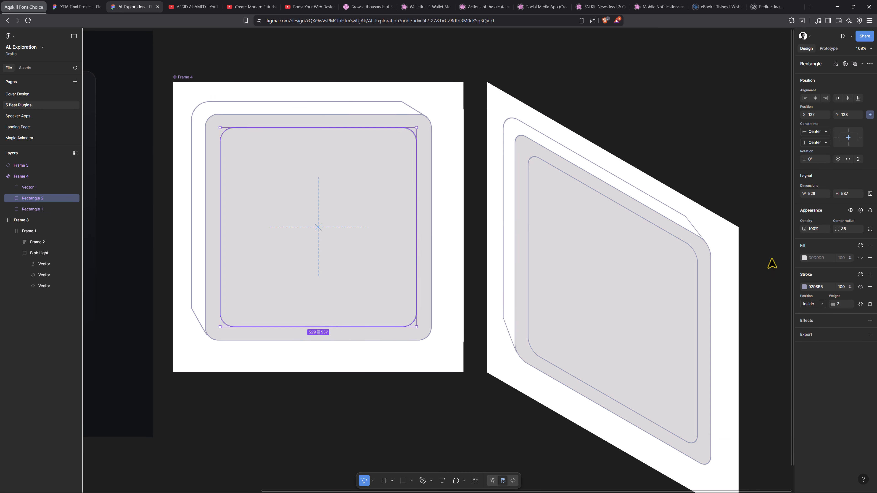
click(803, 258)
drag(721, 305, 716, 287)
key(Escape)
Draw a label rectangle about 375 × 299 px in the disk's lower half, center it horizontally, and round its corners to 36
key(r)
drag(254, 216, 393, 327)
key(alt+h)
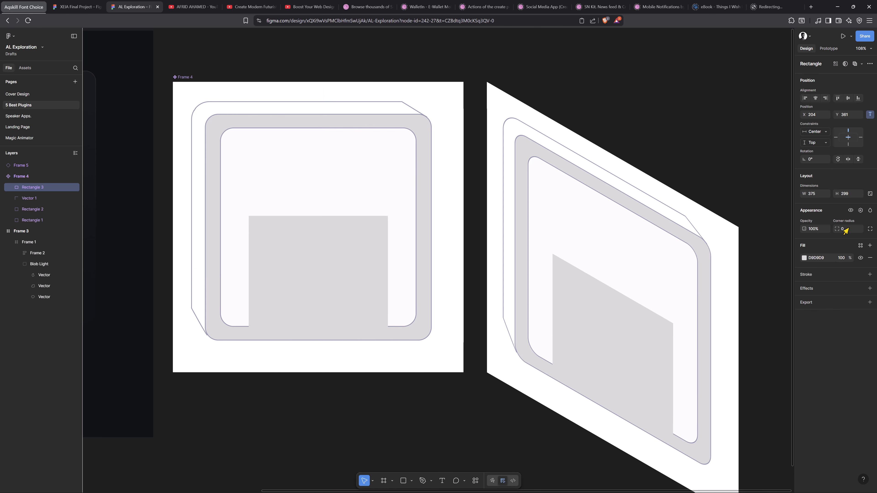
click(847, 229)
text(36)
key(Return)
Square off the label rectangle's bottom corners, hide its fill, and give it a 2 px stroke
click(870, 228)
click(818, 251)
text(-)
click(870, 297)
click(860, 279)
click(841, 326)
text(2)
key(Return)
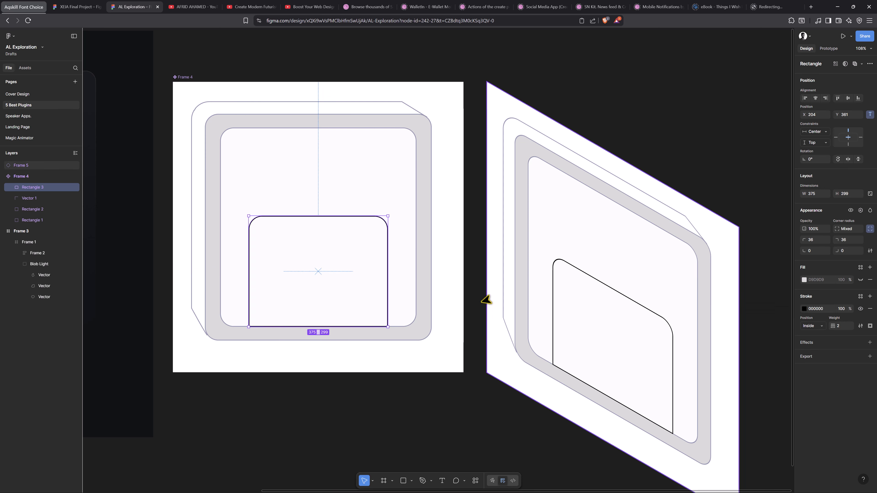
Widen the label rectangle and place a vertically flipped copy of it against the disk's top edge as the shutter
drag(387, 272, 403, 272)
drag(384, 255, 379, 256)
drag(317, 280, 317, 193)
key(shift+v)
drag(331, 239, 332, 185)
Draw a window rectangle inside the shutter with corner radius 16, a 2 px swatch-coloured stroke and no fill
key(r)
mouse_move(262, 128)
mouse_down()
mouse_move(338, 176)
mouse_move(303, 157)
mouse_move(394, 152)
mouse_up()
click(844, 229)
text(16)
click(869, 297)
text(2)
click(804, 309)
click(759, 465)
click(860, 279)
Add a grey-filled, strokeless slot rectangle beside the window inside the shutter
drag(416, 152, 376, 152)
click(860, 280)
click(404, 138)
click(860, 309)
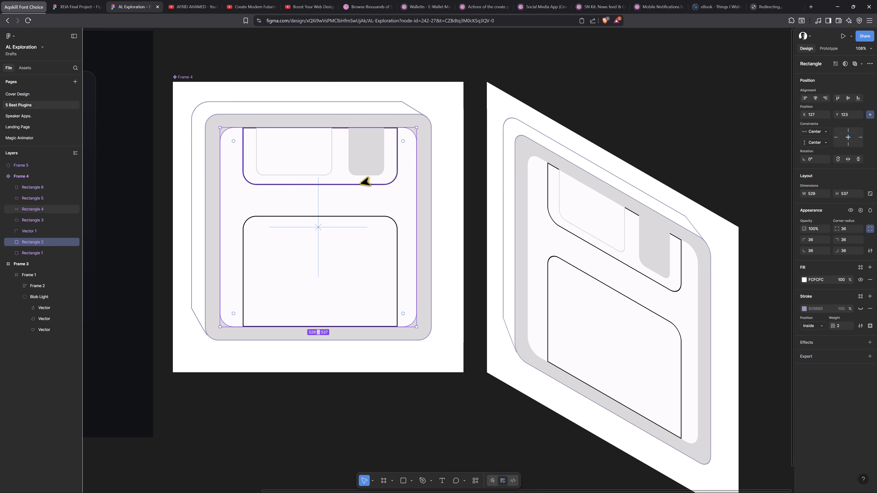
Recolour the strokes of the shutter and label rectangles with a light grey swatch
click(364, 184)
click(804, 309)
click(720, 465)
click(379, 217)
click(804, 308)
click(721, 465)
Draw a short diagonal bevel line at the disk's top-left corner with the Pen tool and apply the swatch stroke colour
click(356, 102)
key(p)
click(198, 107)
click(209, 118)
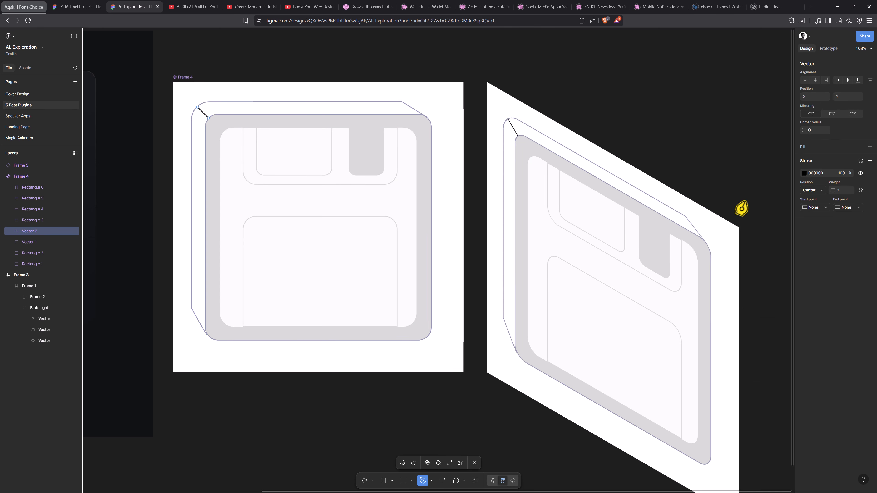
click(804, 173)
click(722, 283)
Examine the Raycast website's isometric floppy-disk reference illustration
click(428, 198)
click(741, 174)
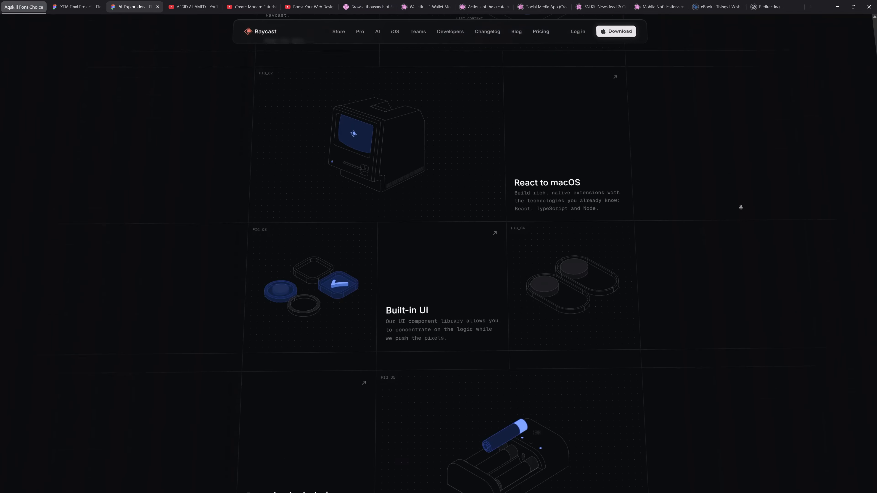
scroll(740, 207, down, 10)
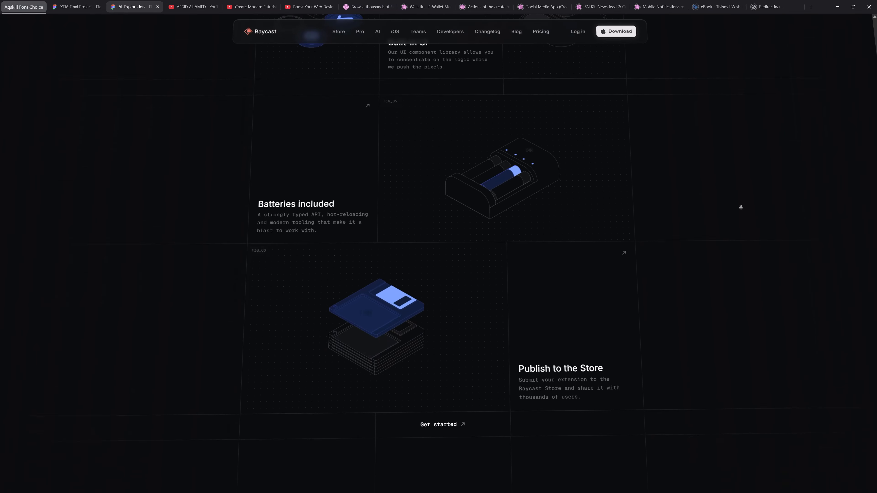
scroll(707, 204, up, 3)
scroll(676, 202, up, 5)
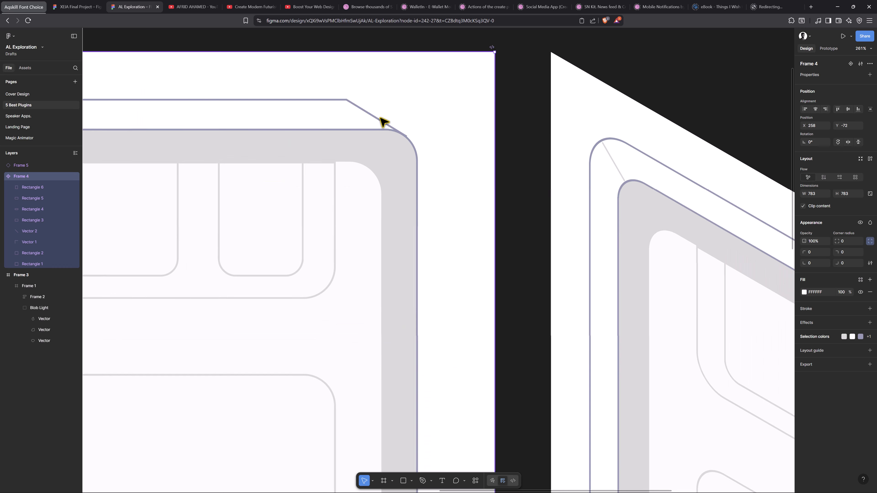
Nudge the new rectangle in Frame 7 to the left
double_click(402, 137)
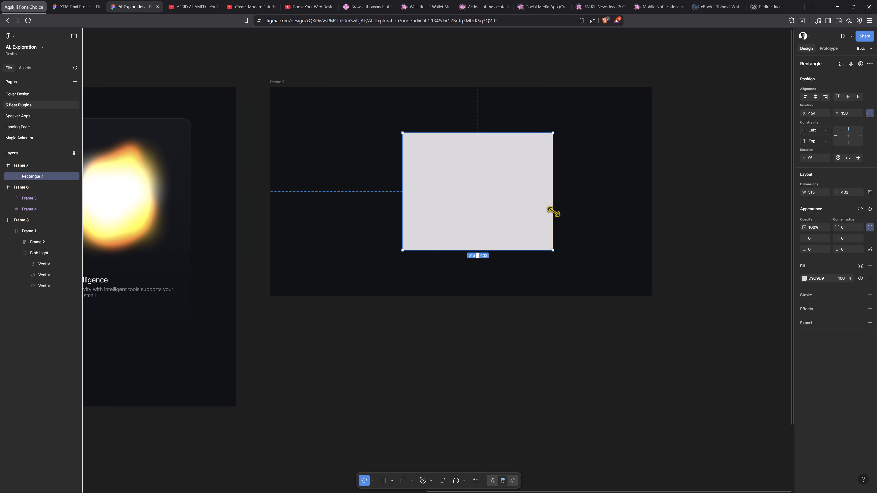
key(shift+Left)
key(shift+Left)
key(shift+Left)
key(shift+Left)
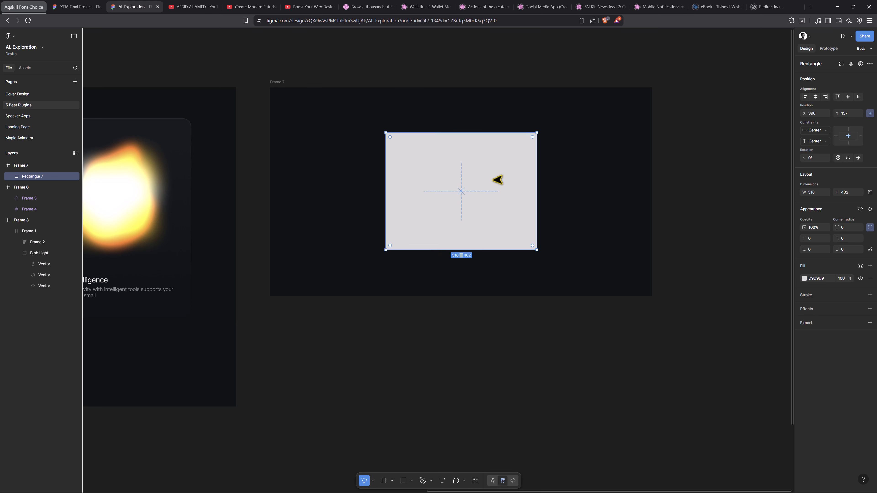
Fill the rectangle with the image (1) picture from the Downloads folder
right_click(496, 181)
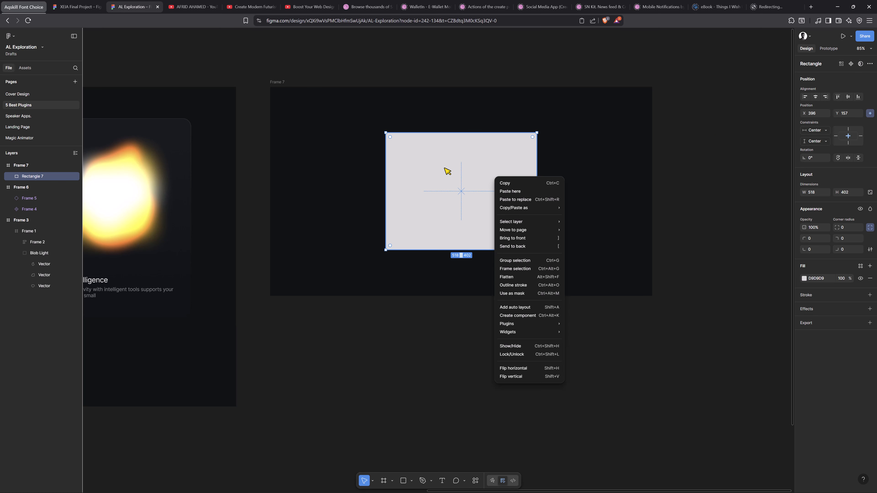
click(451, 176)
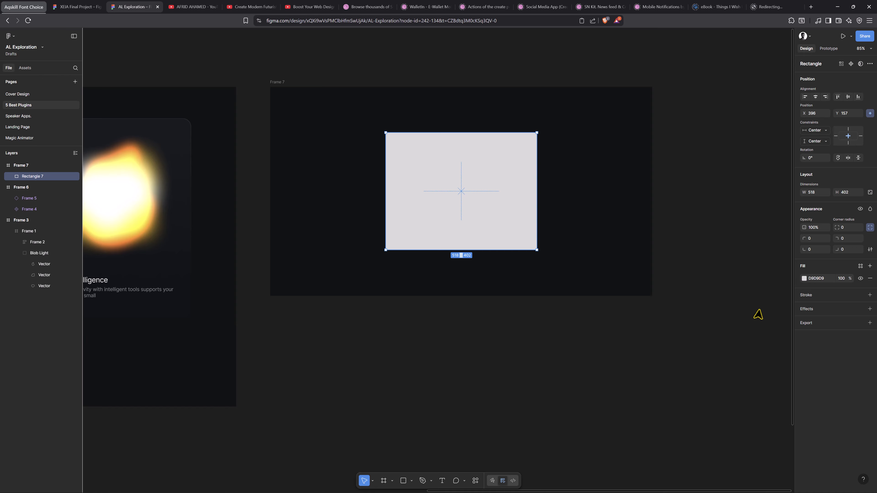
click(804, 278)
click(754, 294)
click(754, 351)
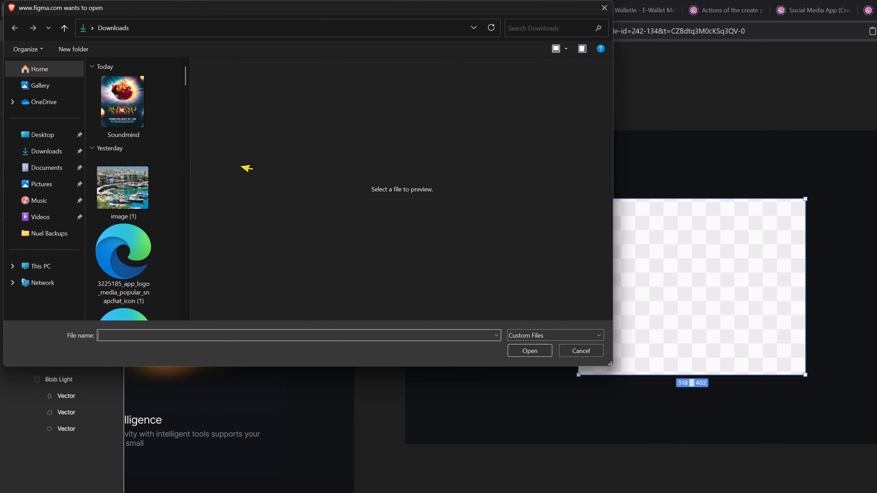
scroll(134, 182, down, 5)
scroll(134, 182, up, 5)
click(134, 182)
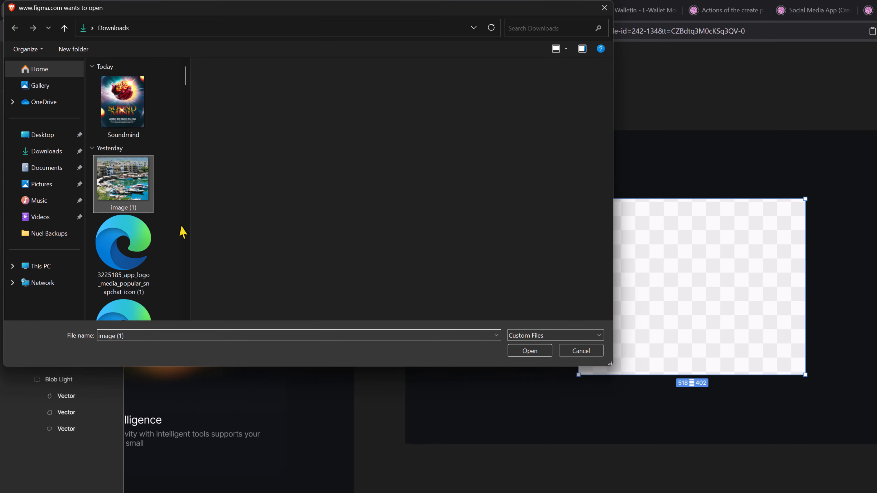
click(538, 358)
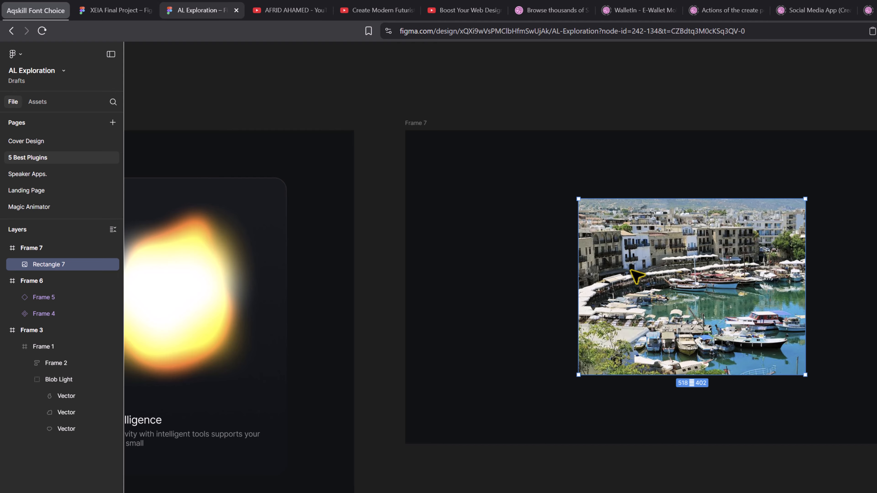
Place an image rectangle copy at Frame 7's left edge and run the Unsplash plugin on it
drag(631, 271, 513, 281)
right_click(513, 281)
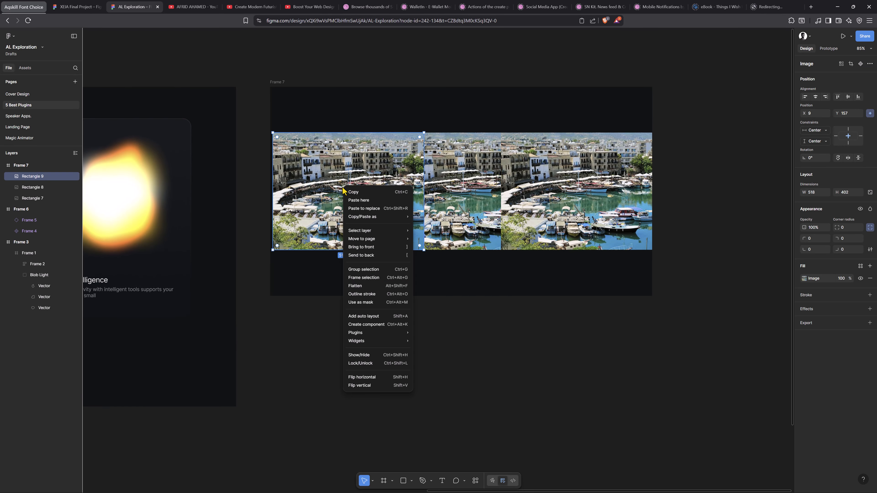
mouse_move(445, 381)
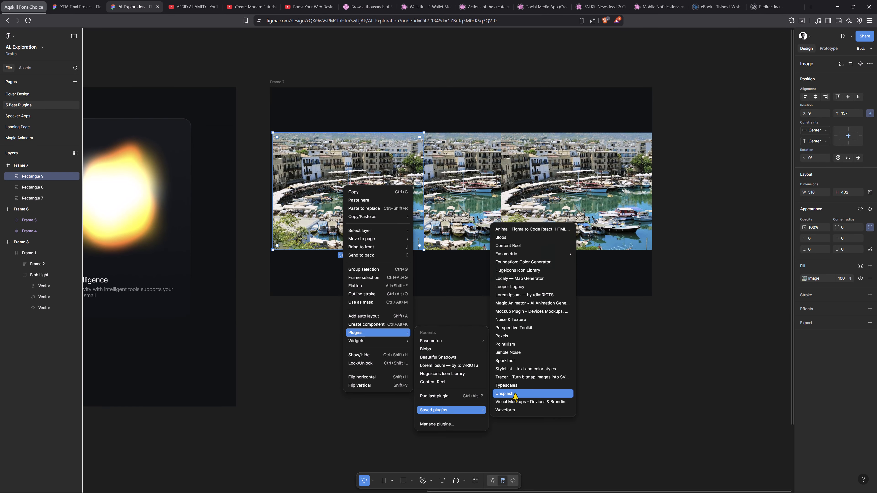
click(520, 396)
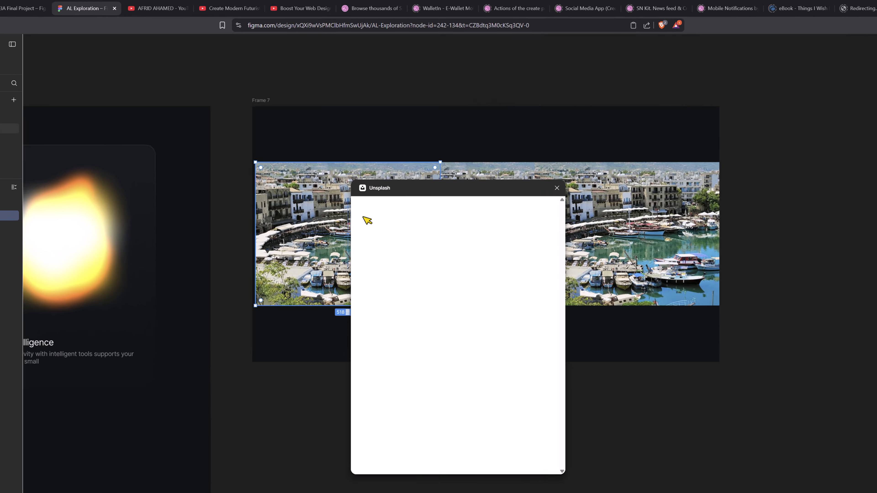
Apply the first Editorial photo from Unsplash to the left image and select the rightmost image rectangle
drag(402, 159, 684, 161)
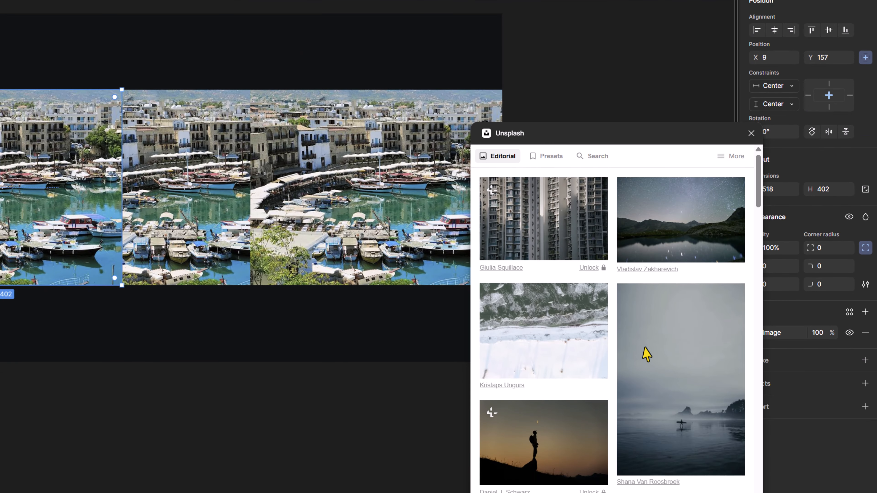
click(538, 240)
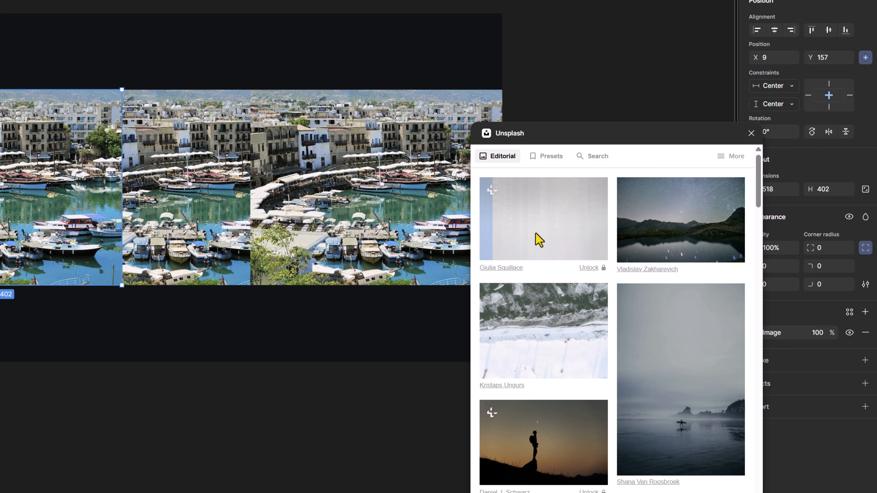
click(371, 168)
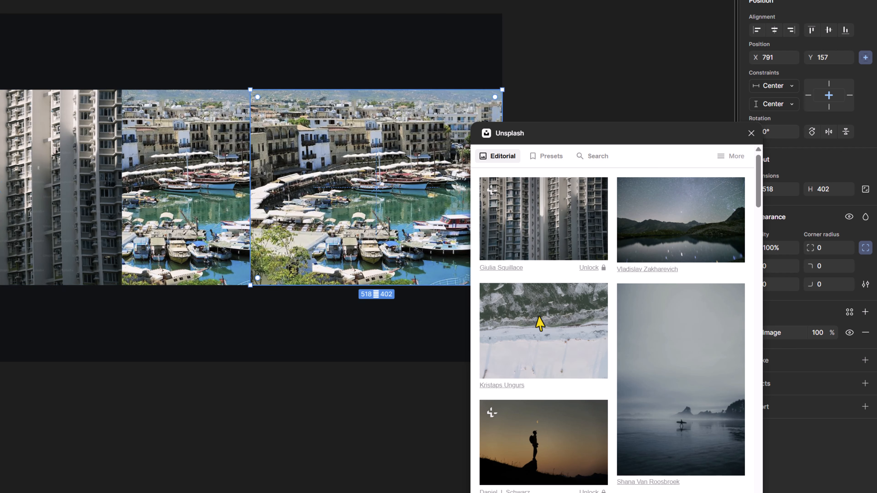
Apply the aerial snowy beach photo to the rightmost rectangle, close Unsplash, and bring the middle image forward
click(552, 334)
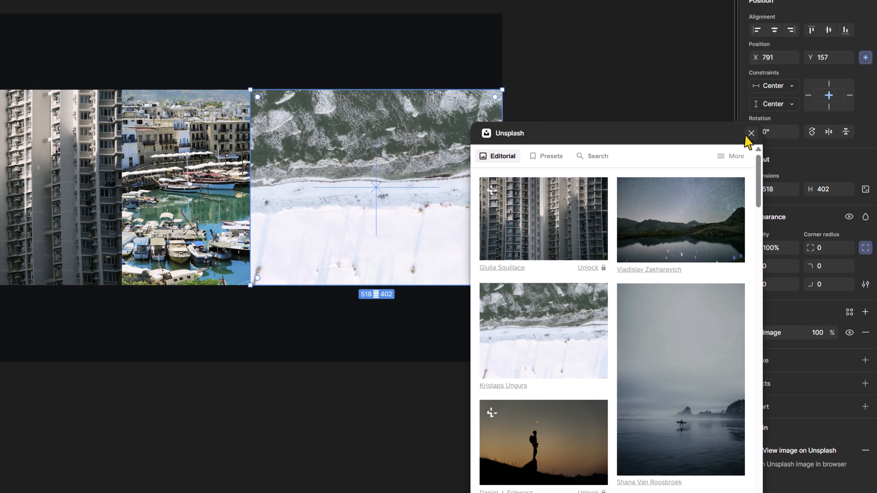
click(750, 133)
click(181, 226)
key(])
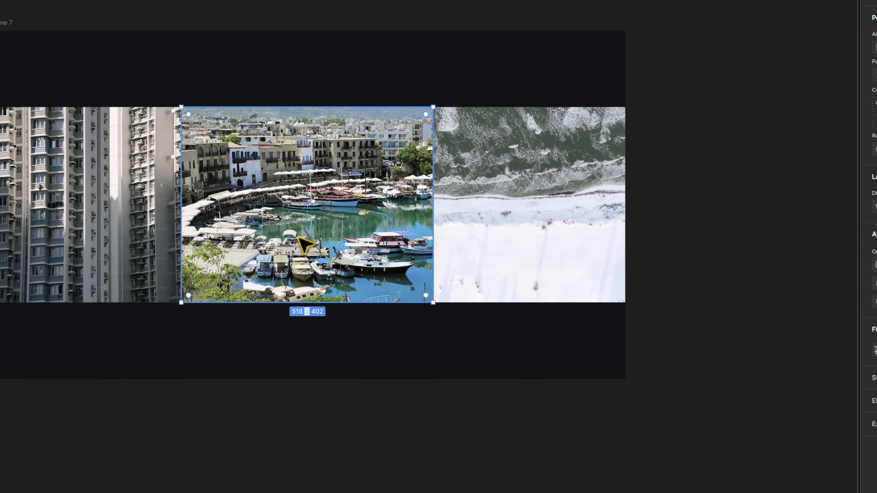
Select all three image rectangles and raise their corner radius to 52
shift+click(28, 193)
shift+click(361, 166)
click(831, 248)
key(Up)
key(Up)
key(Up)
key(Up)
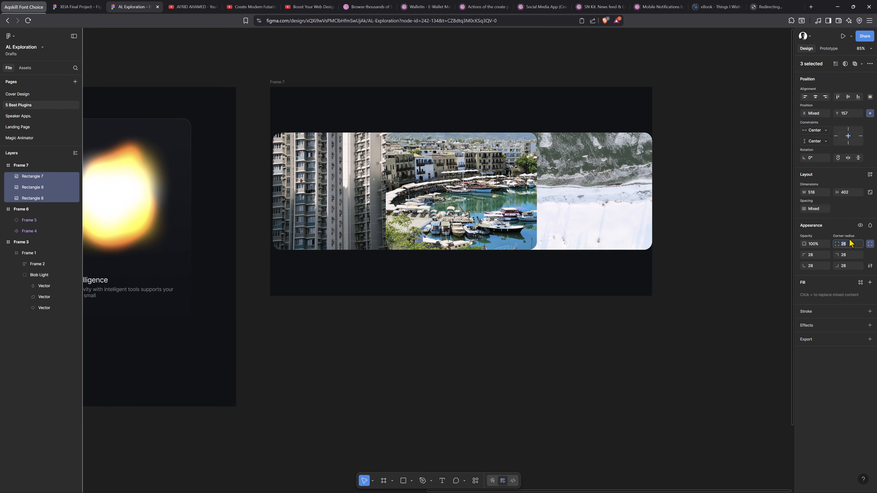
key(Up)
key(Up)
key(Up)
key(Up)
key(Up)
key(Up)
key(Up)
key(Up)
key(Up)
key(Up)
key(Up)
key(Up)
key(Up)
key(Up)
key(Up)
key(Up)
key(Up)
key(Up)
key(Up)
key(Up)
Launch the Perspective Toolkit plugin from the plugins list
click(431, 181)
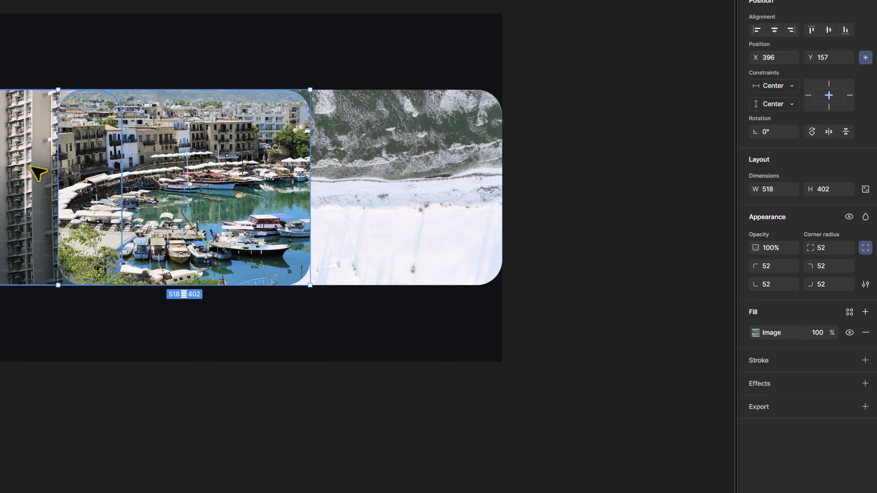
right_click(135, 321)
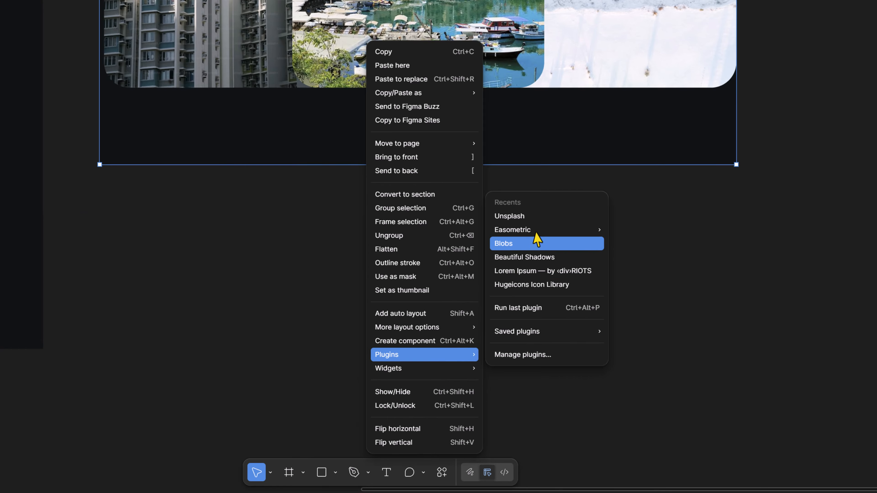
click(340, 472)
click(340, 472)
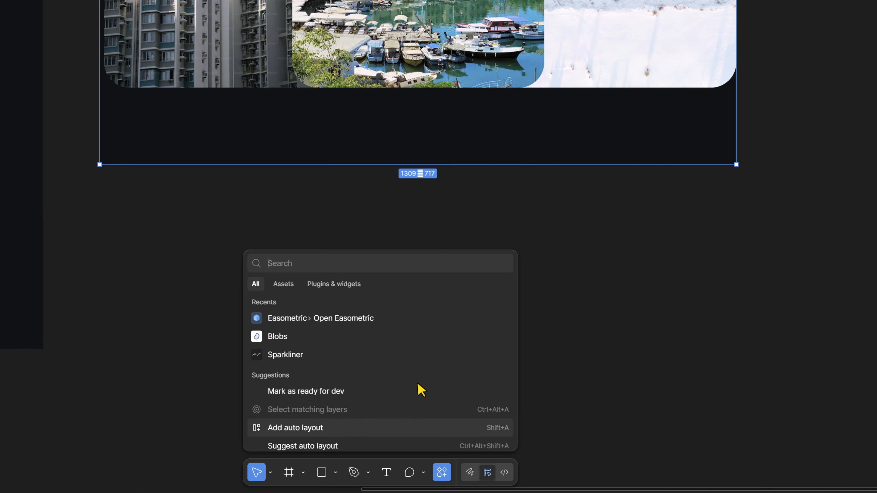
click(232, 284)
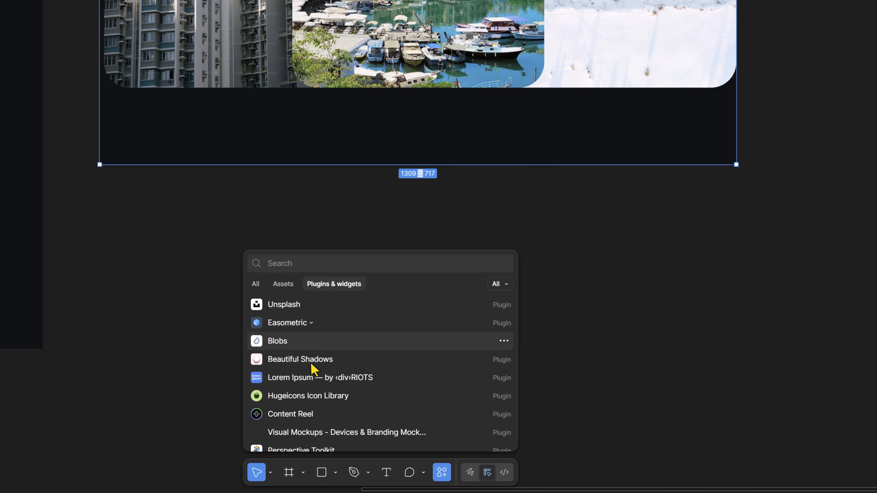
scroll(314, 369, down, 5)
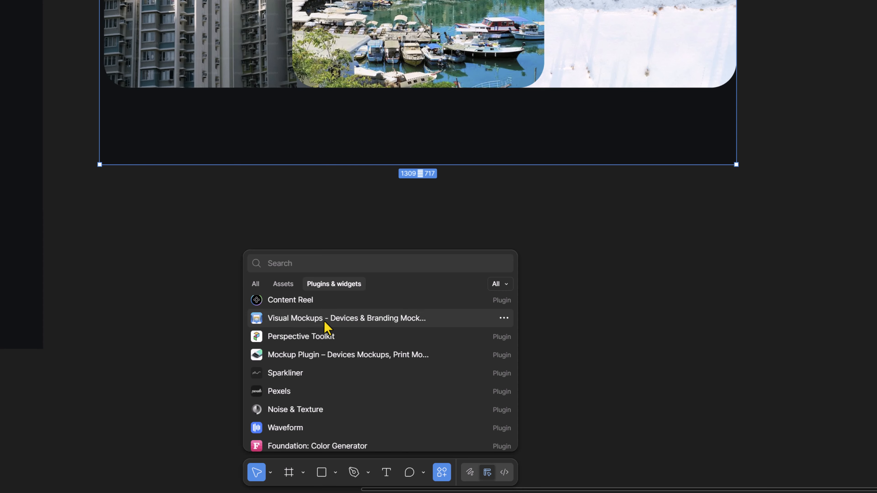
click(316, 340)
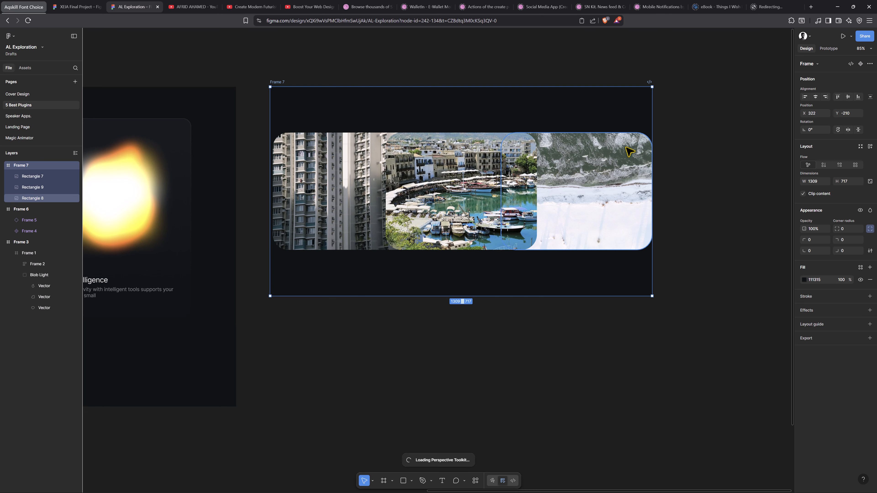
Run Perspective Toolkit on the left building image and apply a Y rotation of 20
click(337, 172)
right_click(336, 172)
mouse_move(366, 318)
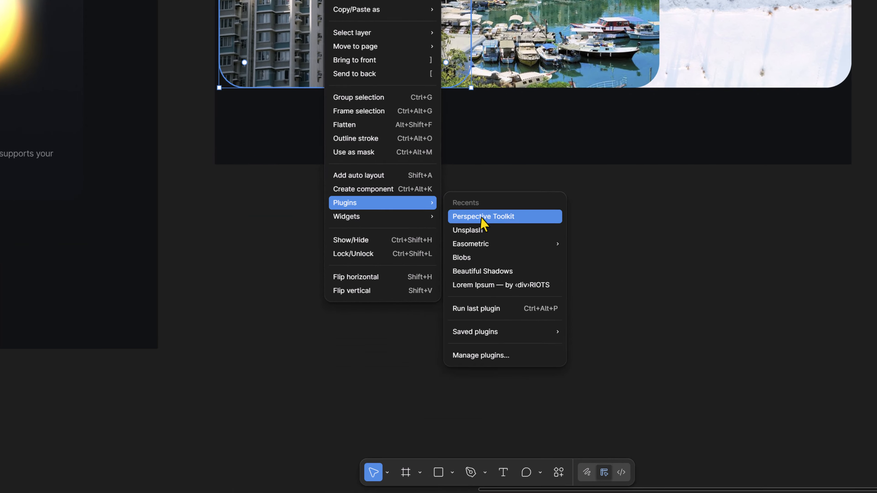
click(483, 217)
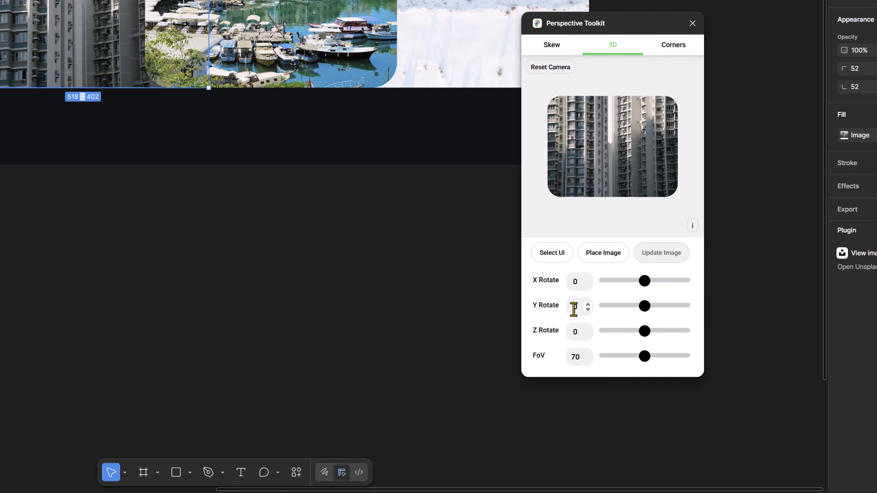
drag(839, 309, 819, 309)
text(20)
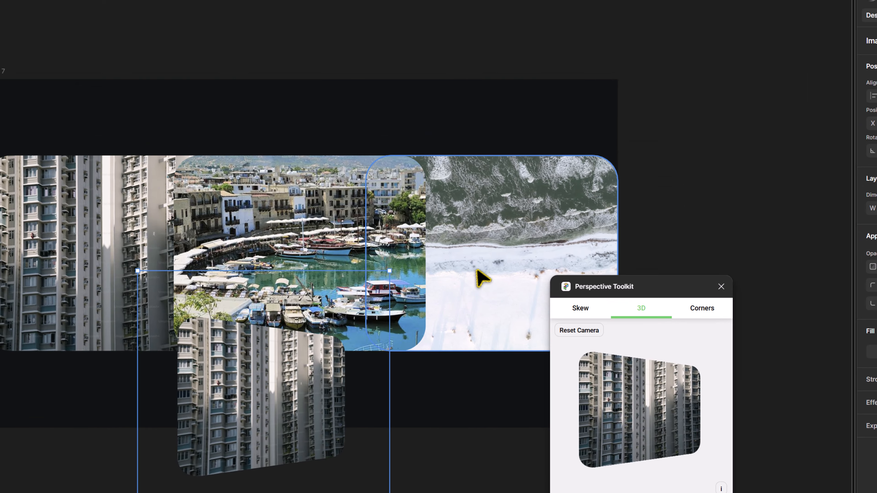
double_click(360, 6)
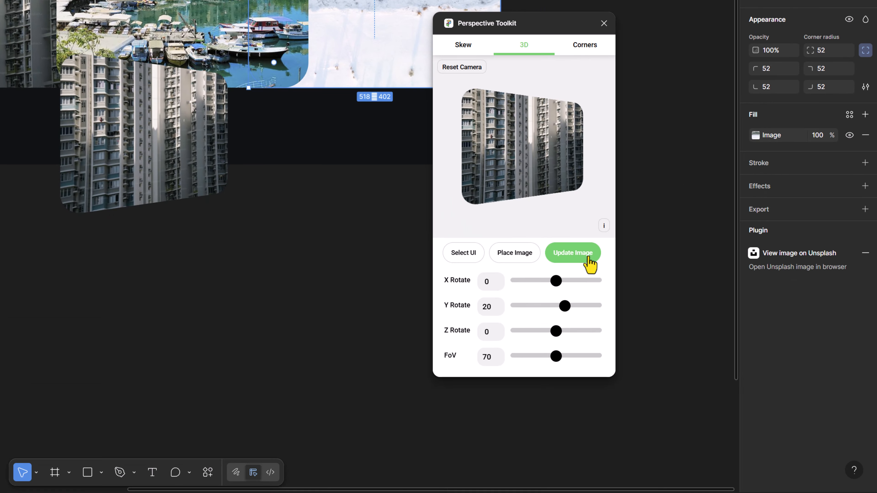
click(587, 257)
Run Perspective Toolkit on the right beach image, set Y rotation to -20, place the image, and close the plugin
click(714, 270)
click(542, 240)
right_click(544, 241)
mouse_move(495, 253)
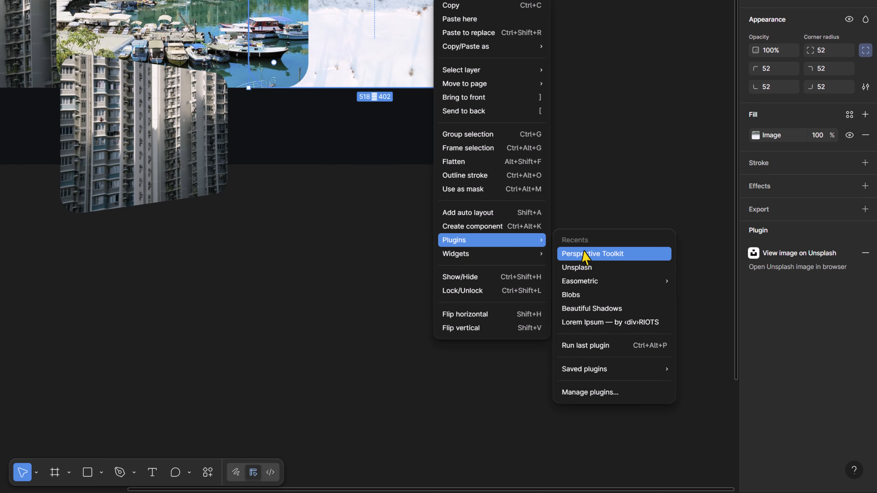
click(583, 255)
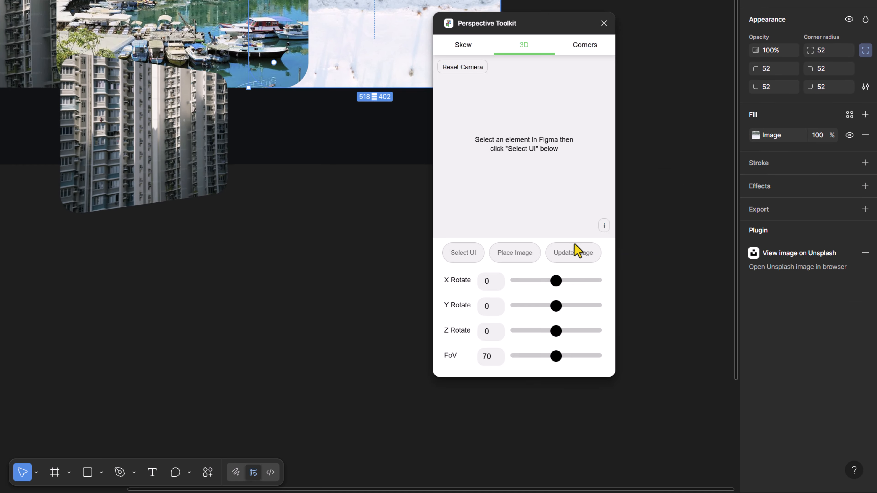
double_click(488, 307)
text(-20)
click(506, 254)
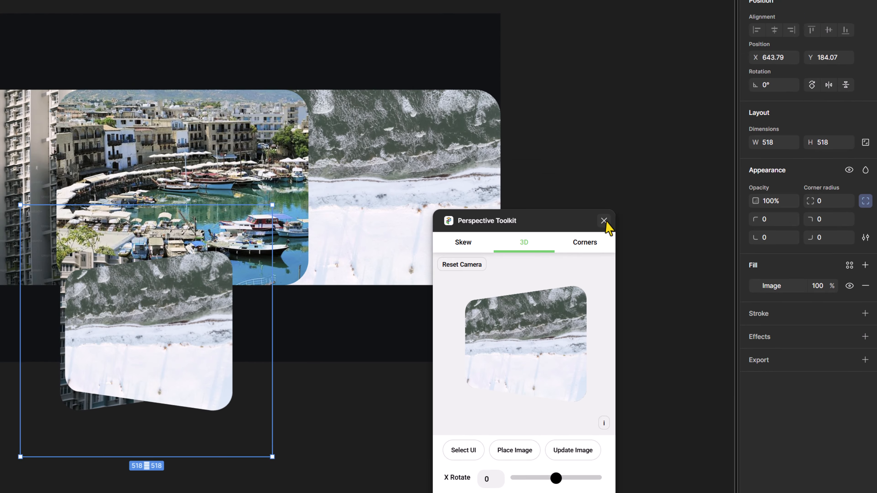
click(603, 221)
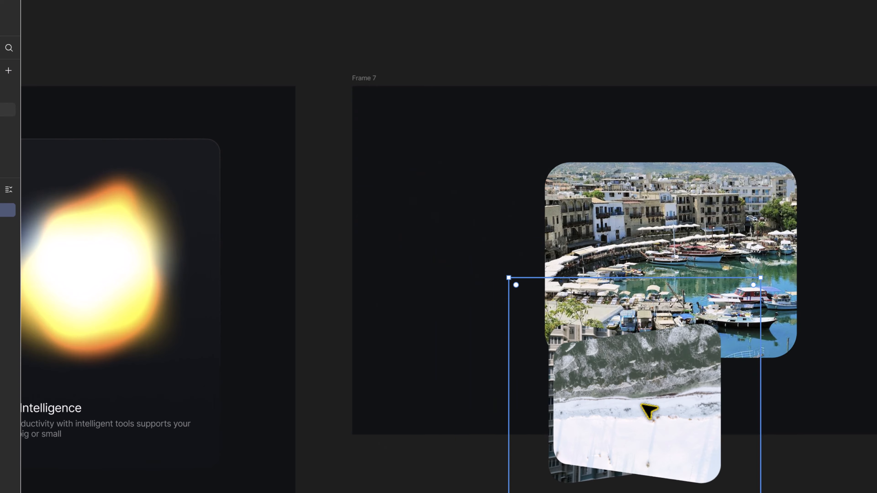
Move the perspective beach image into Frame 7 beside the middle image
drag(179, 156, 429, 13)
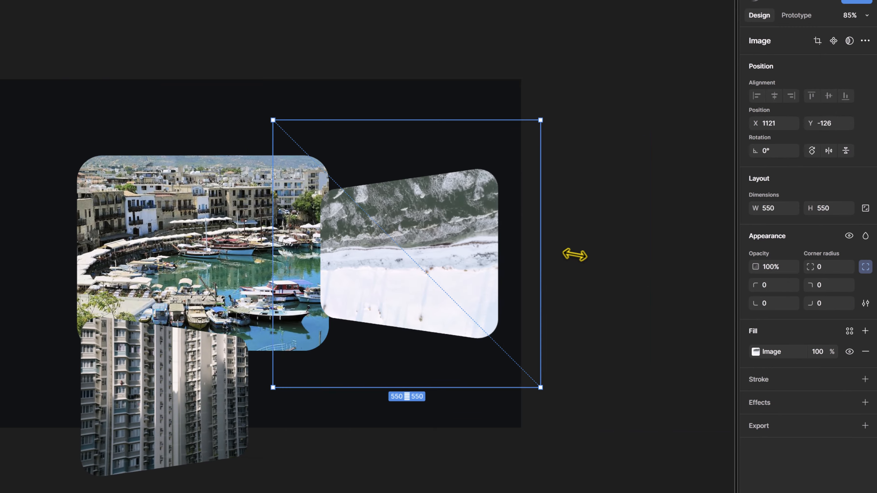
drag(574, 255, 578, 255)
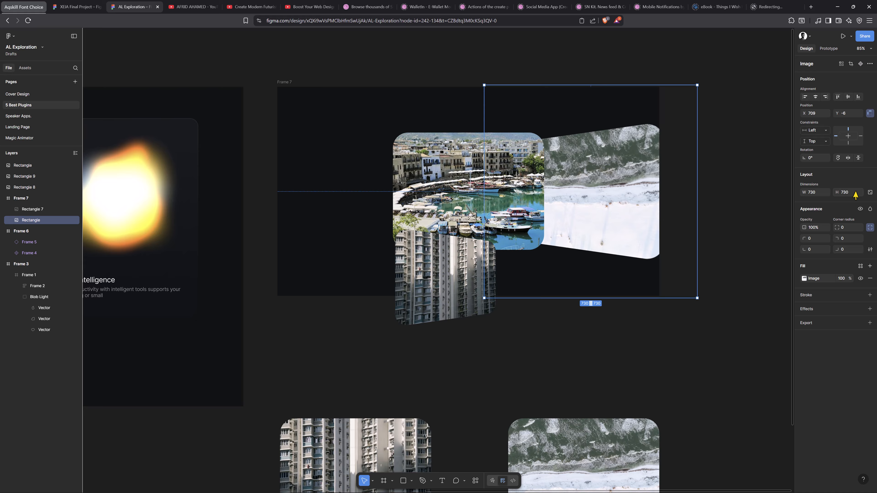
Scale the perspective images to 730 by 730 with proportions locked
click(855, 192)
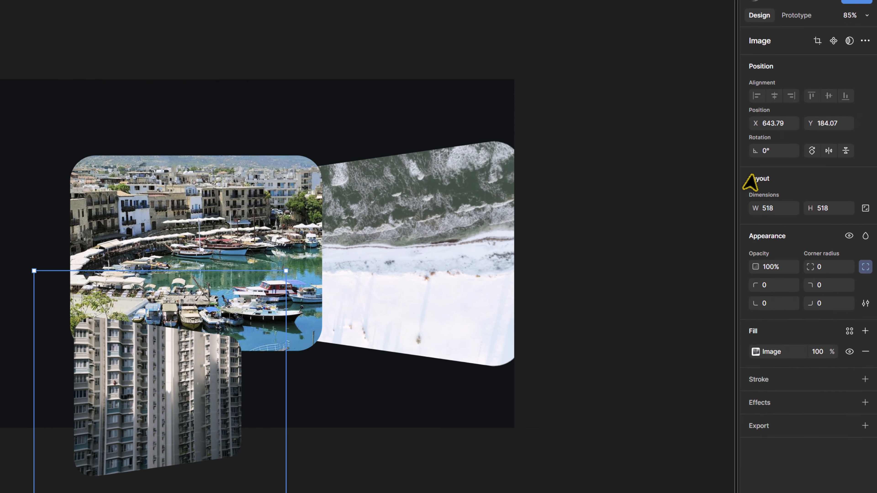
text(k730)
key(Return)
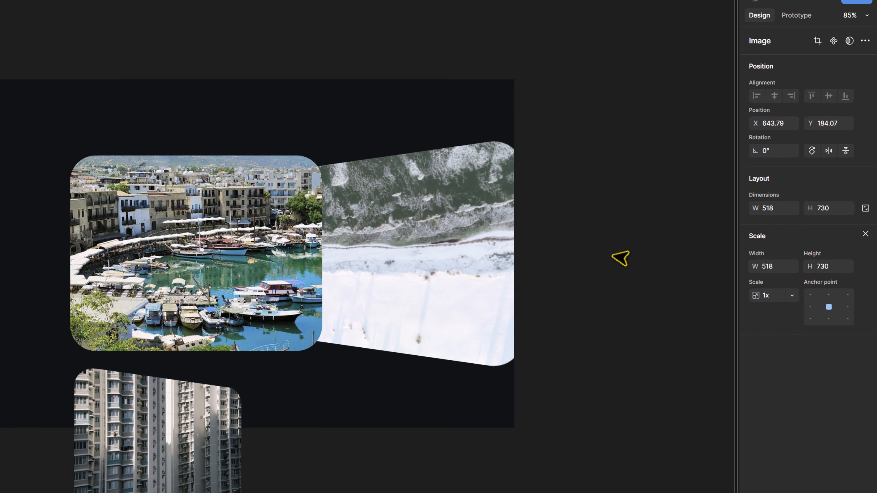
key(ctrl+z)
click(865, 208)
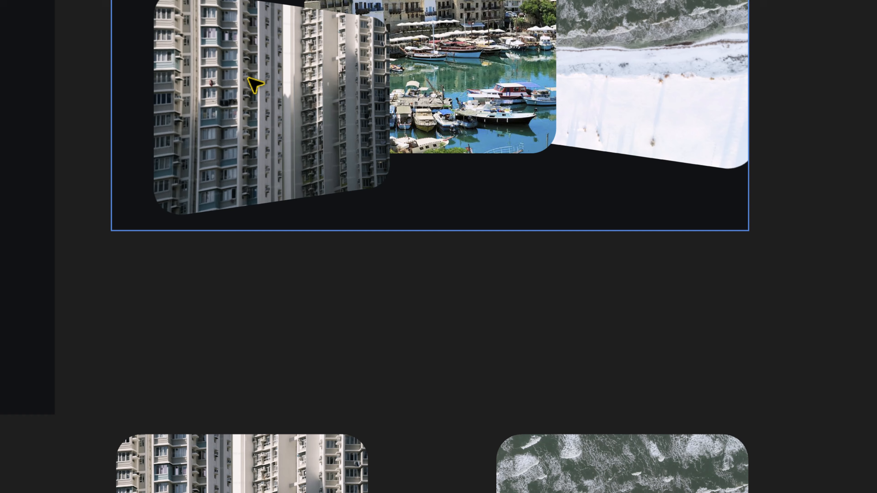
Position the two perspective images on either side of the middle image, sending the building image backward
drag(247, 77, 225, 70)
key([)
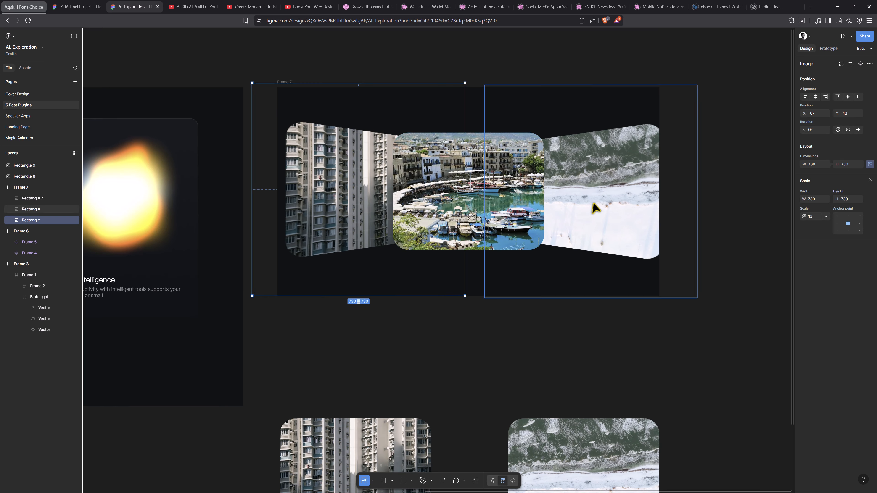
drag(611, 203, 598, 203)
click(341, 186)
drag(344, 186, 358, 189)
scroll(388, 183, up, 2)
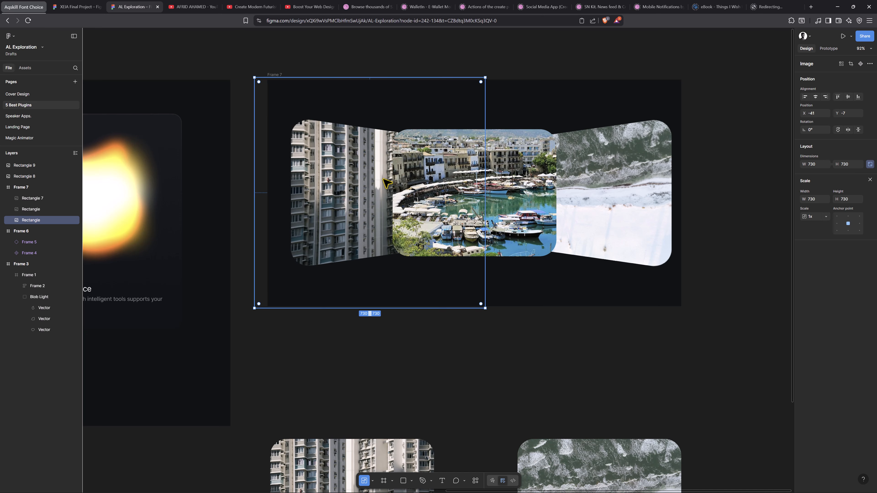
Draw a tall ellipse about 74 by 356 and give it a black fill
key(o)
drag(380, 138, 404, 250)
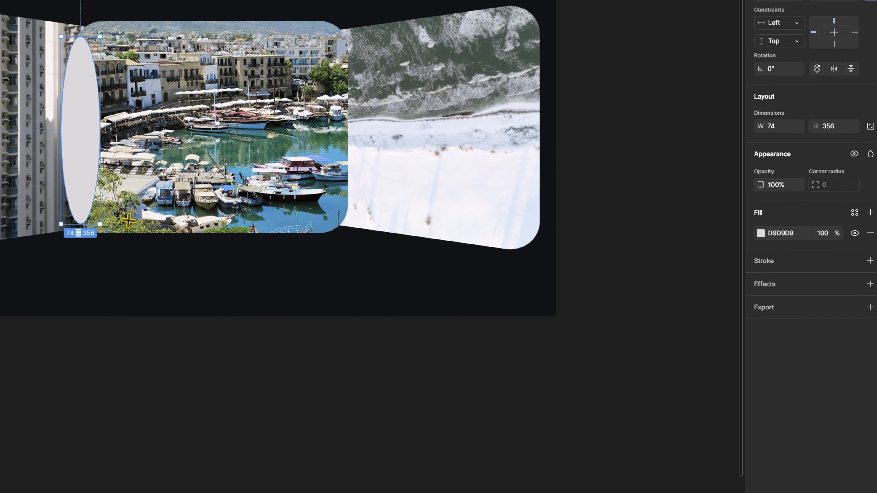
click(761, 233)
click(613, 262)
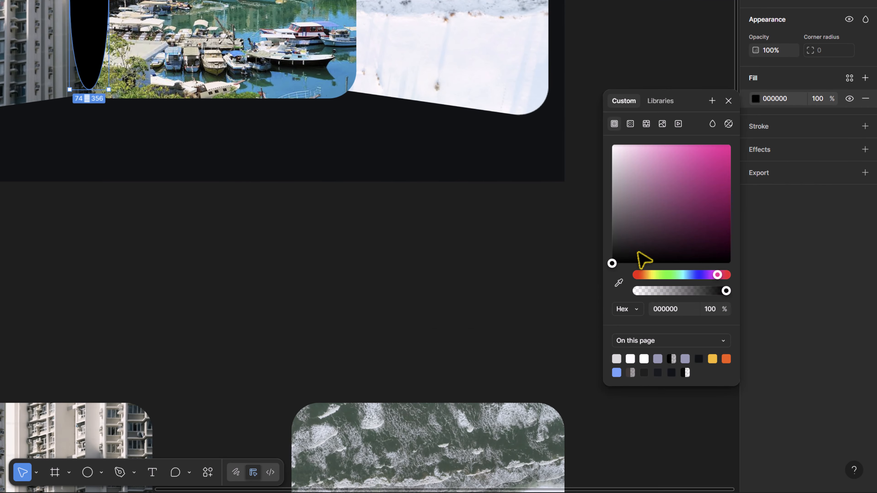
Add a layer blur of about 37 to the ellipse and send it backward
click(727, 99)
click(768, 153)
click(653, 174)
click(654, 187)
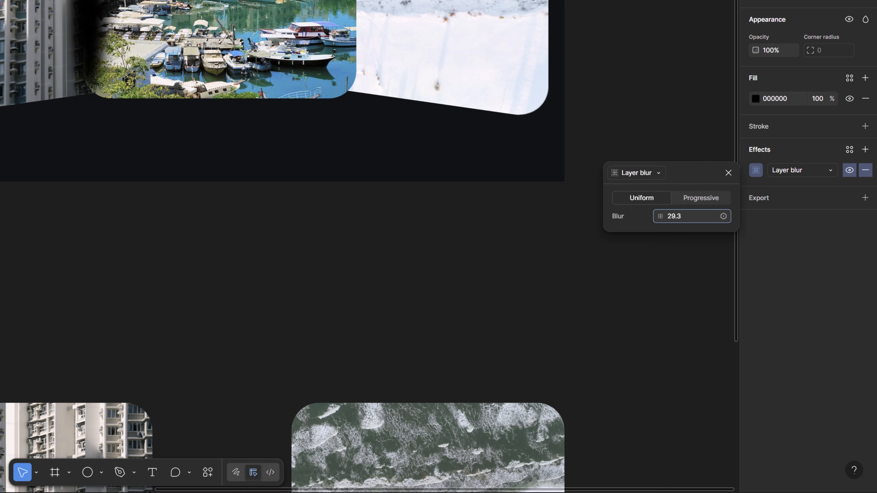
key(ctrl+[)
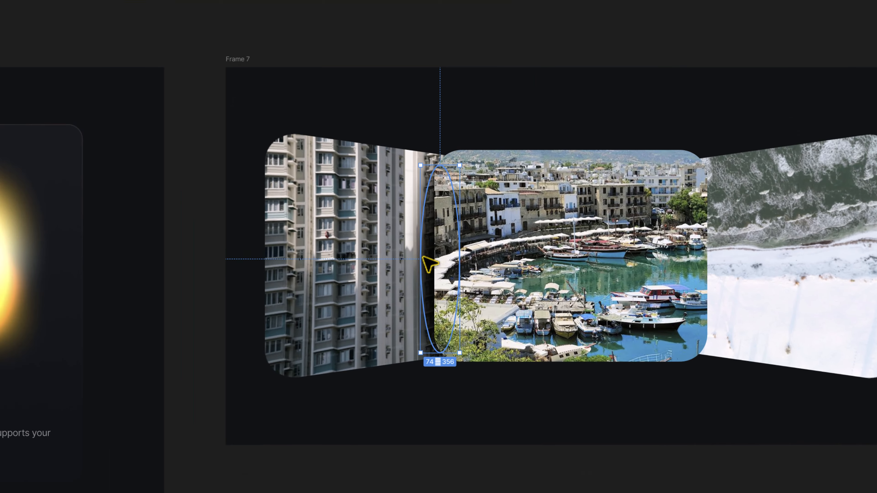
Move the blurred ellipse to the seam between the middle and right images and nudge it into place
drag(429, 257, 702, 258)
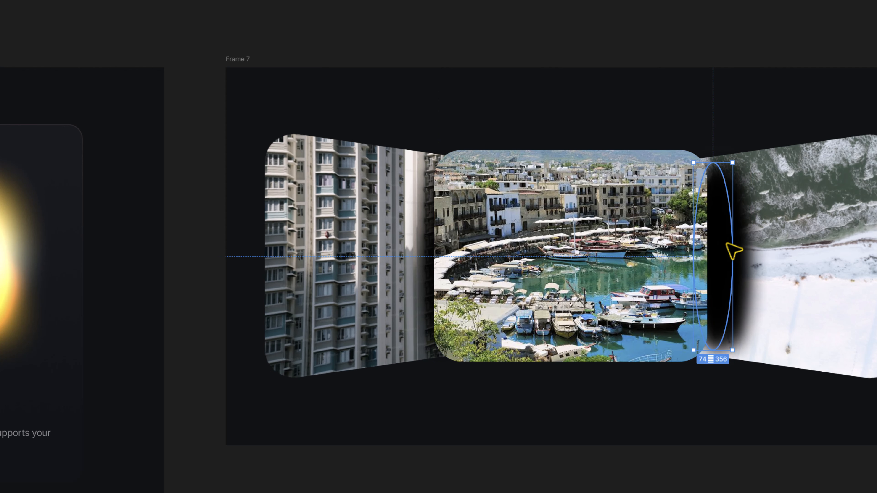
key(shift+Right)
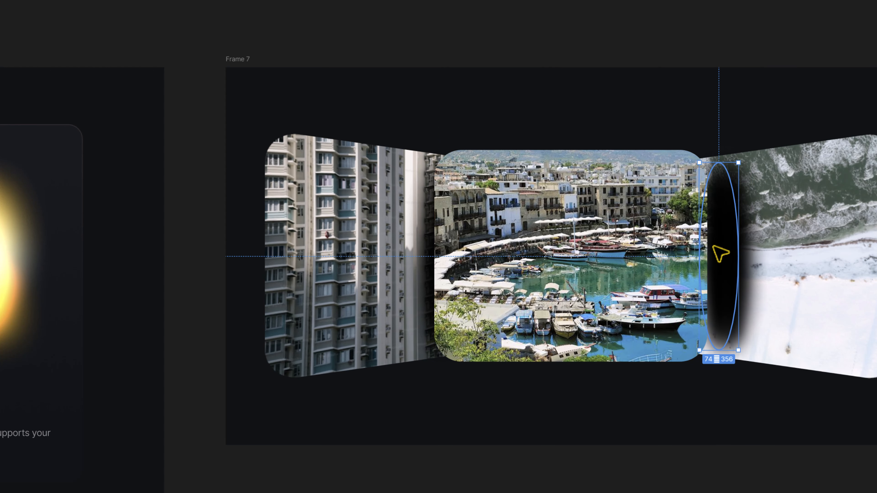
key(shift+Left)
key(shift+Left)
key(shift+Left)
Delete the selected ellipse and nudge the remaining shadow ellipse at the seam to the right
click(740, 255)
key(Delete)
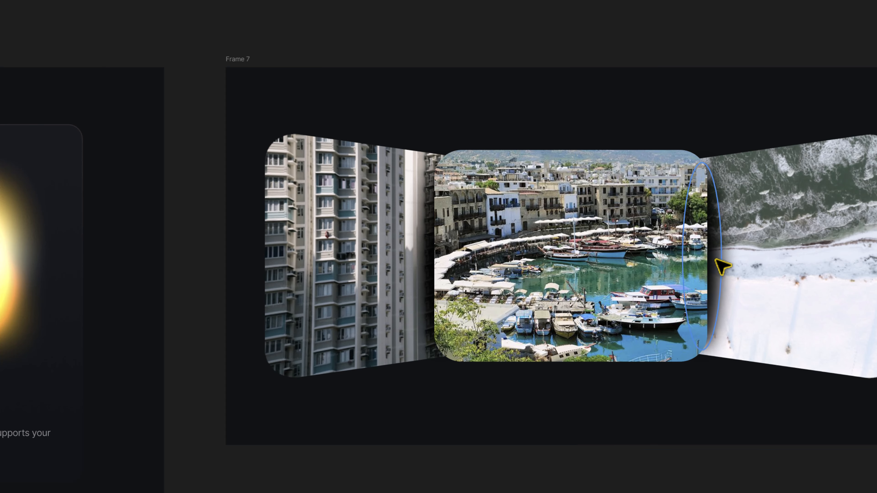
click(714, 260)
key(shift+Right)
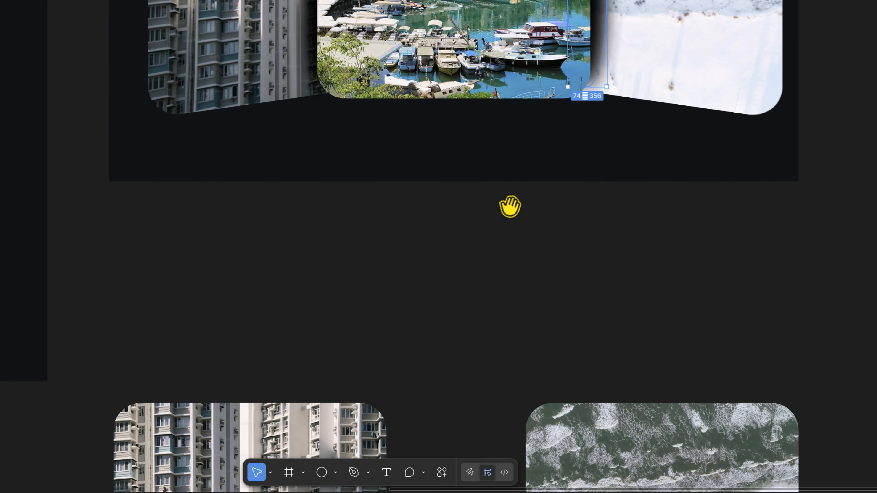
Select the three gallery images and group them
drag(626, 466, 550, 431)
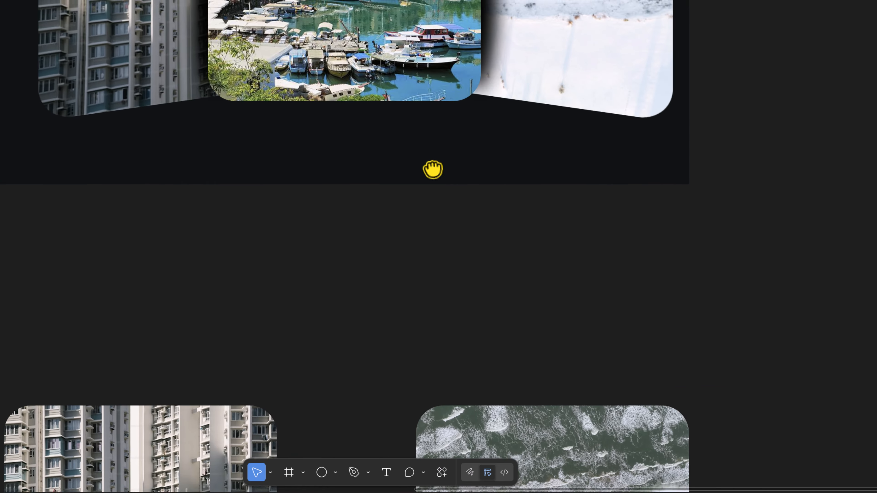
drag(433, 169, 439, 61)
scroll(439, 96, down, 2)
scroll(242, 73, down, 3)
drag(633, 410, 71, 169)
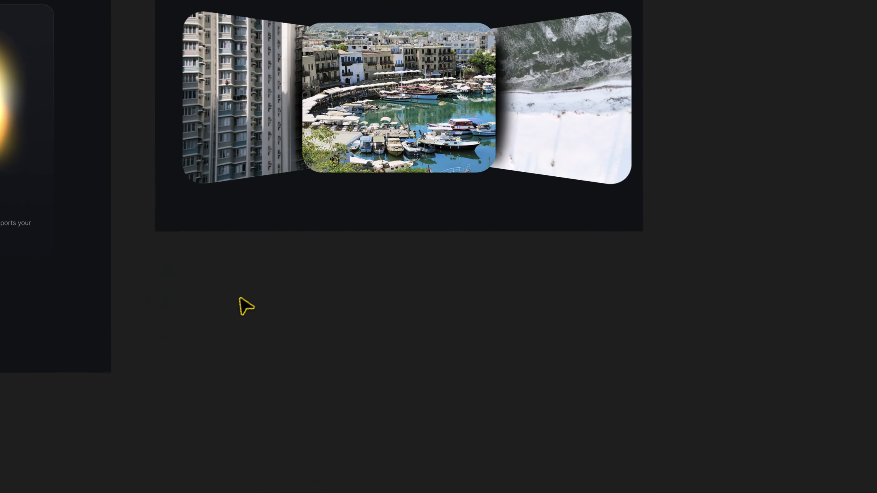
scroll(394, 307, up, 3)
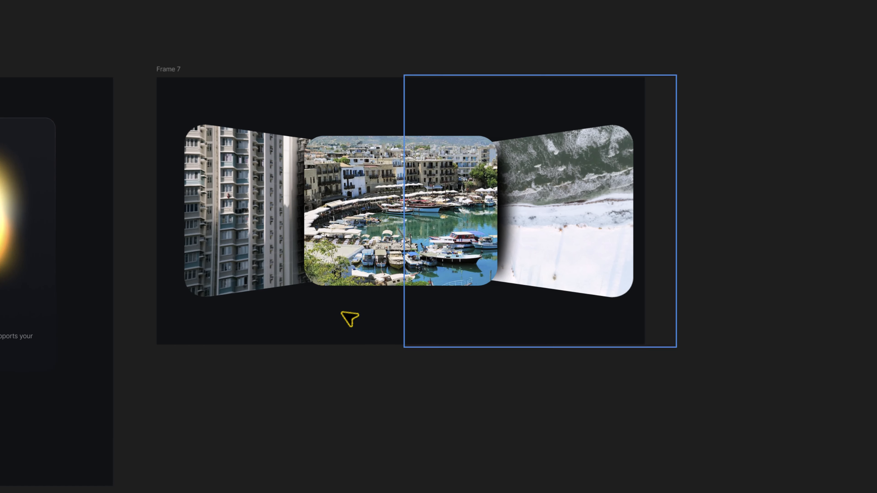
click(560, 271)
shift+click(326, 222)
shift+click(242, 212)
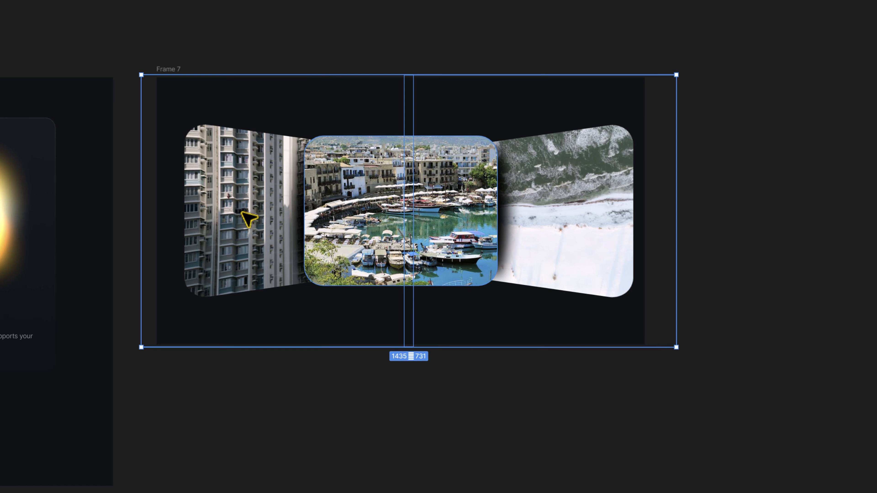
key(ctrl+g)
Rename the group Image Gallery, lock it, and select Frame 7
double_click(57, 227)
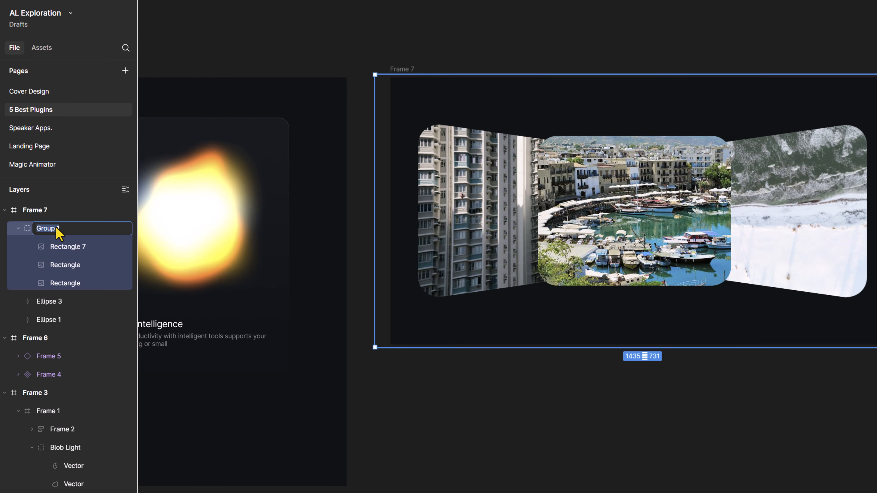
text(Image Gallery)
key(Return)
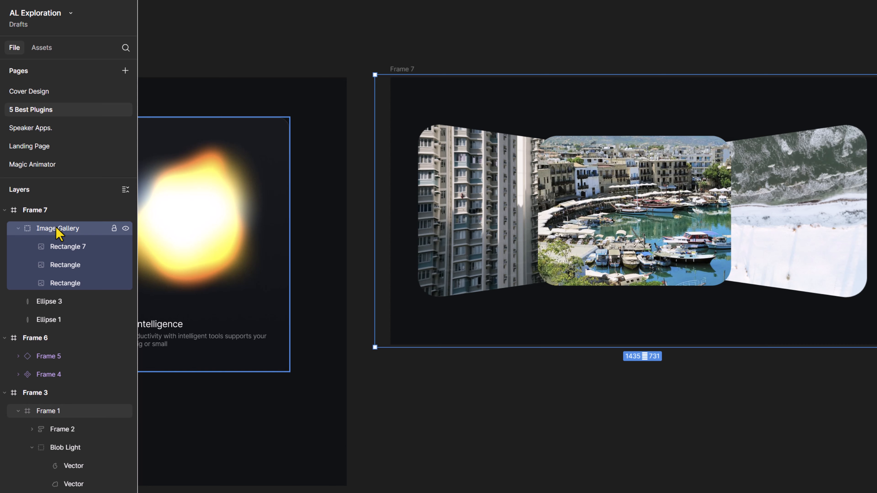
click(114, 228)
click(403, 69)
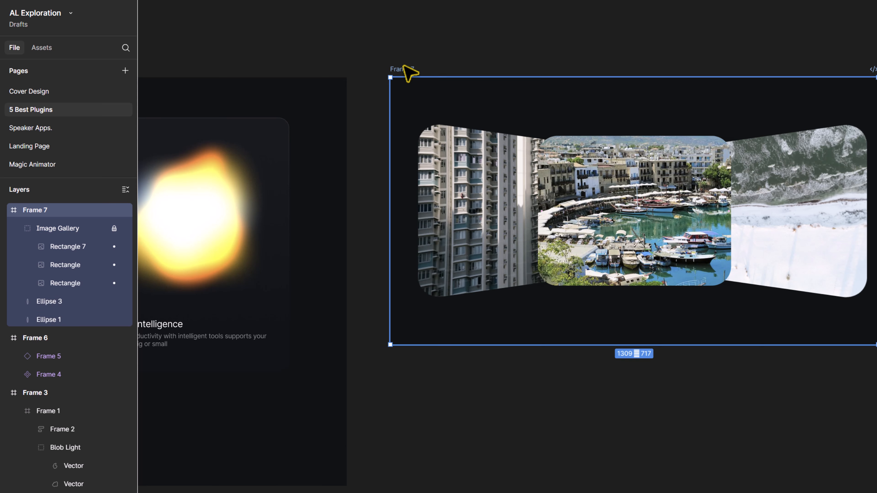
Duplicate the Artificial Intelligence title and description into Frame 7 below the gallery and scale the copy larger
drag(460, 345, 589, 357)
double_click(287, 349)
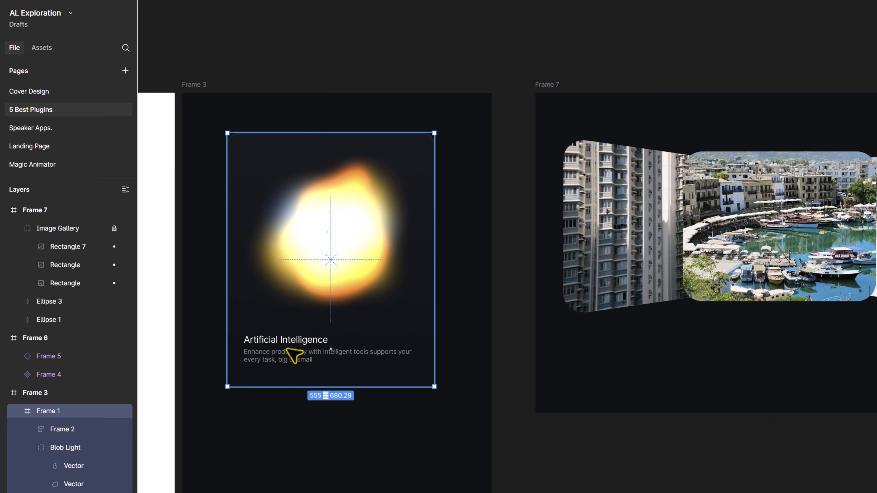
drag(280, 349, 596, 358)
key(k)
drag(738, 357, 799, 356)
drag(641, 363, 648, 367)
click(668, 389)
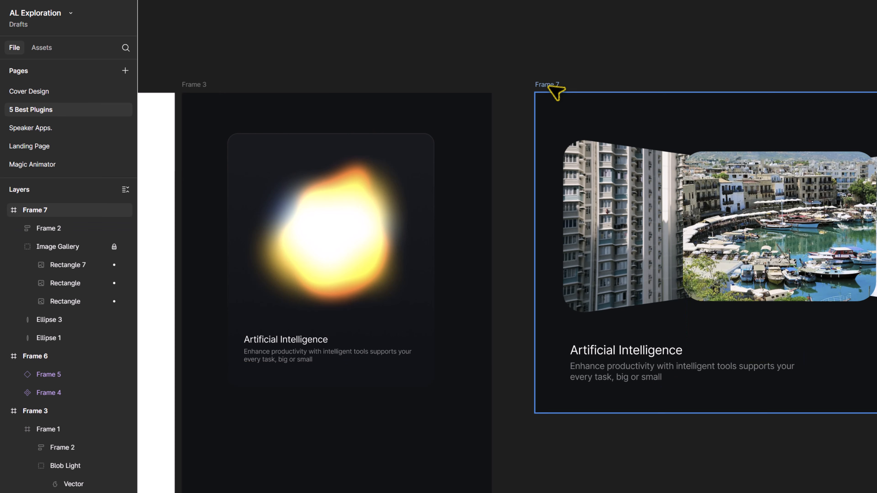
Set Frame 7's corner radius to 14
drag(549, 86, 512, 87)
click(828, 237)
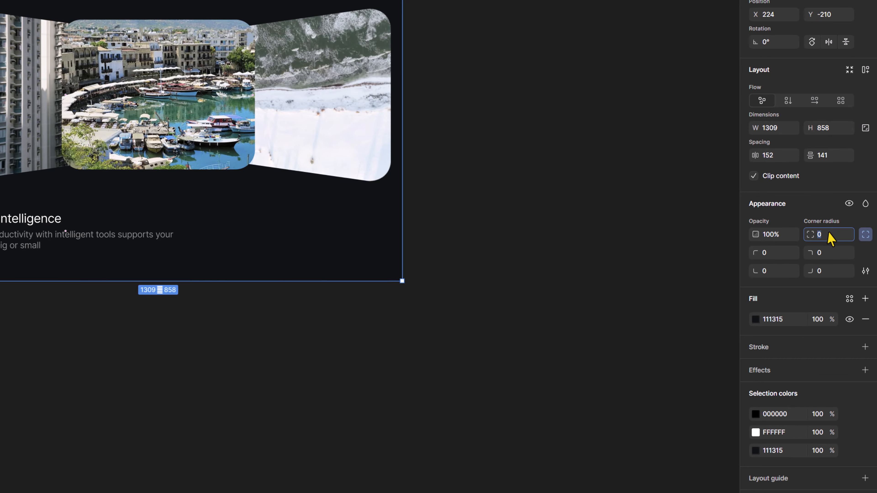
text(14)
key(Return)
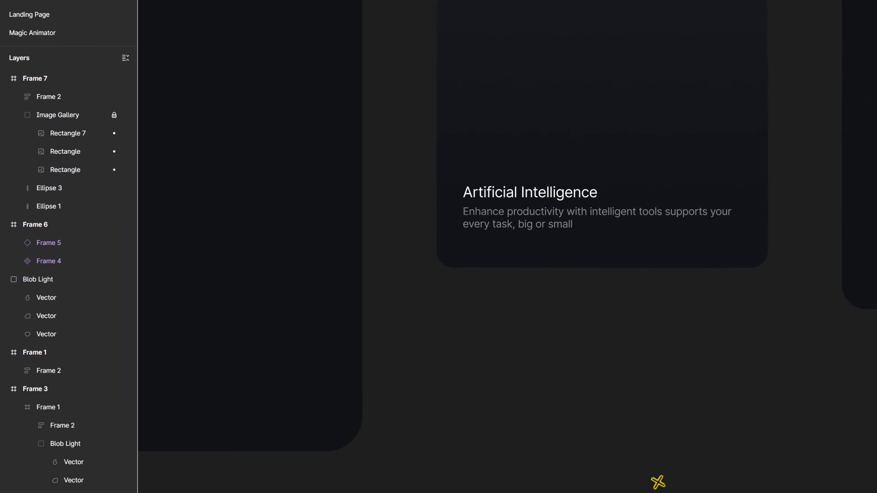
Draw a rectangle about 563 × 642 below the cards and fill it with the cards' dark color using the eyedropper
key(r)
mouse_move(127, 68)
mouse_down()
mouse_move(466, 445)
mouse_move(482, 430)
mouse_up()
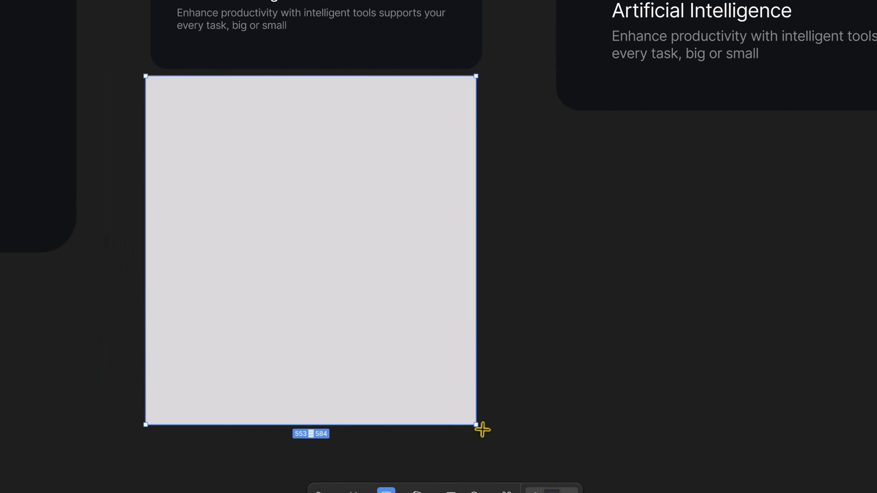
drag(364, 213, 366, 239)
key(i)
click(686, 52)
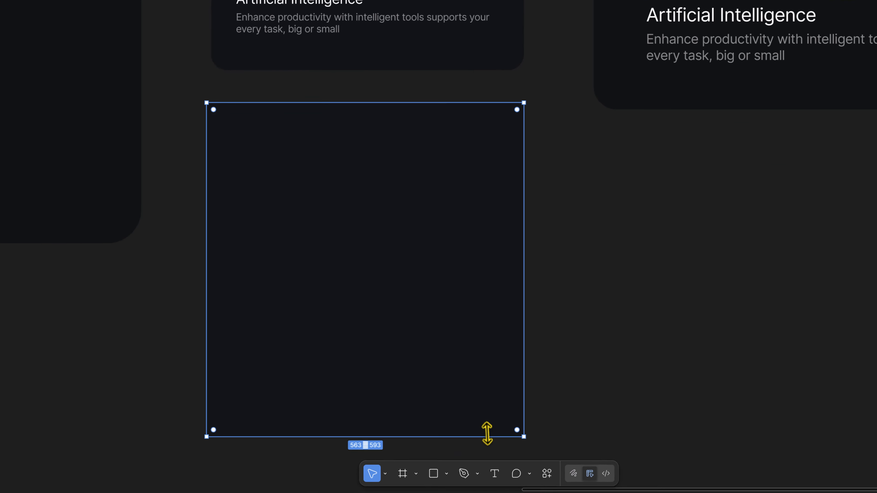
drag(439, 457, 437, 481)
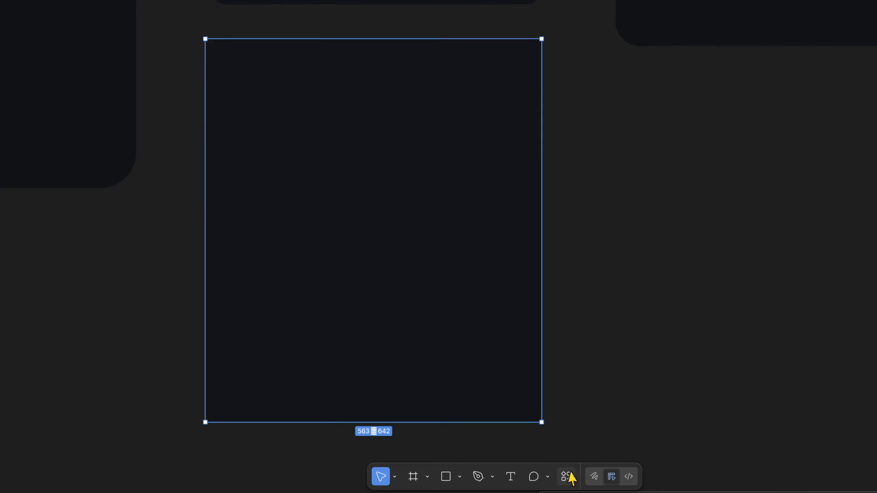
Apply a Noise & Texture noise pattern with a 1 px size to the rectangle
click(566, 476)
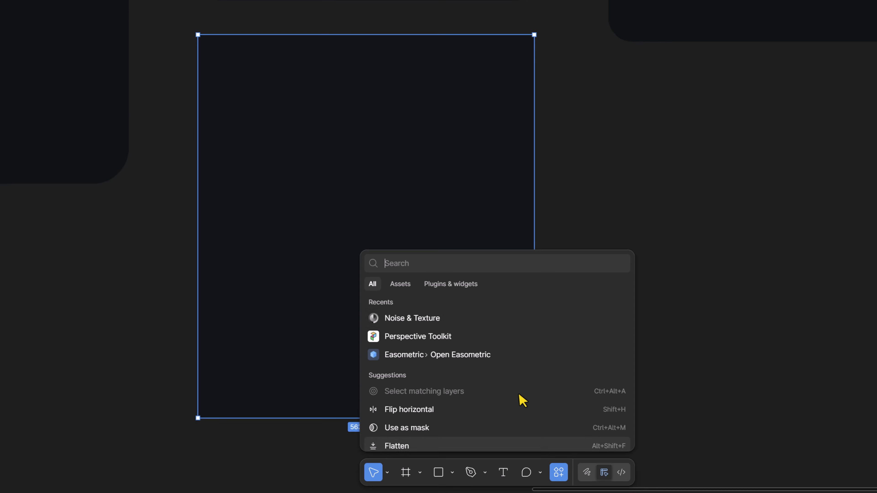
click(426, 321)
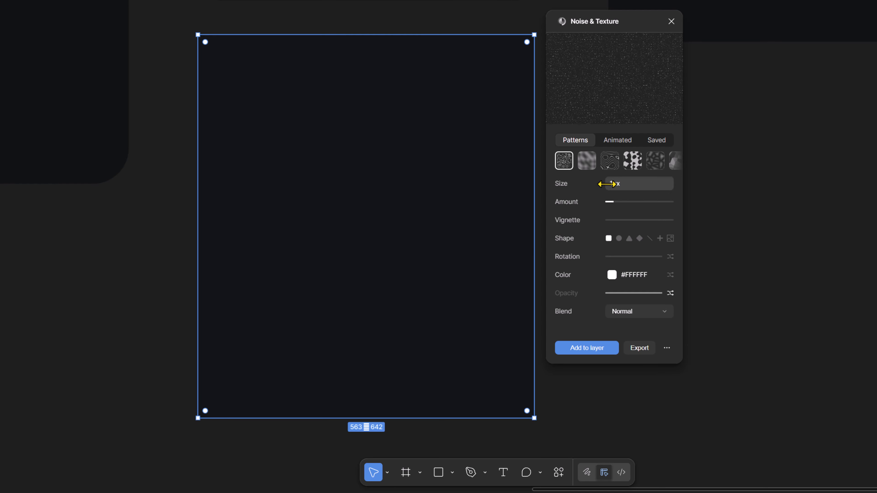
drag(608, 183, 610, 184)
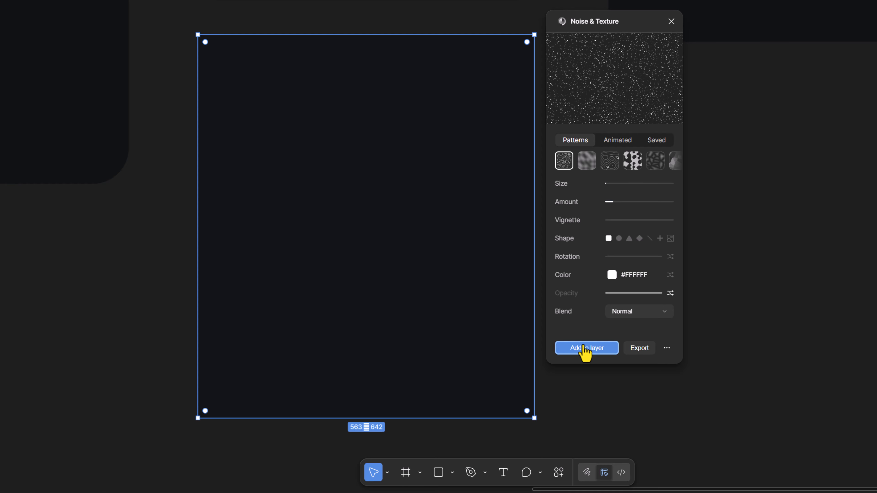
click(585, 350)
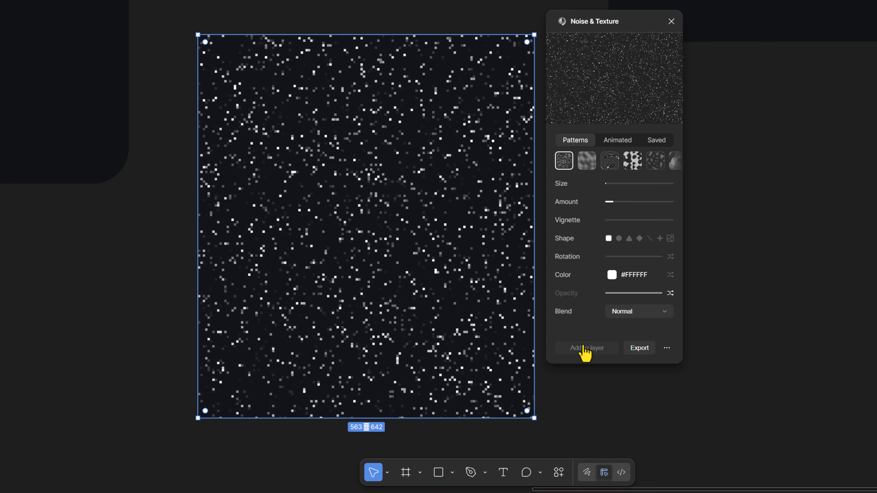
click(610, 203)
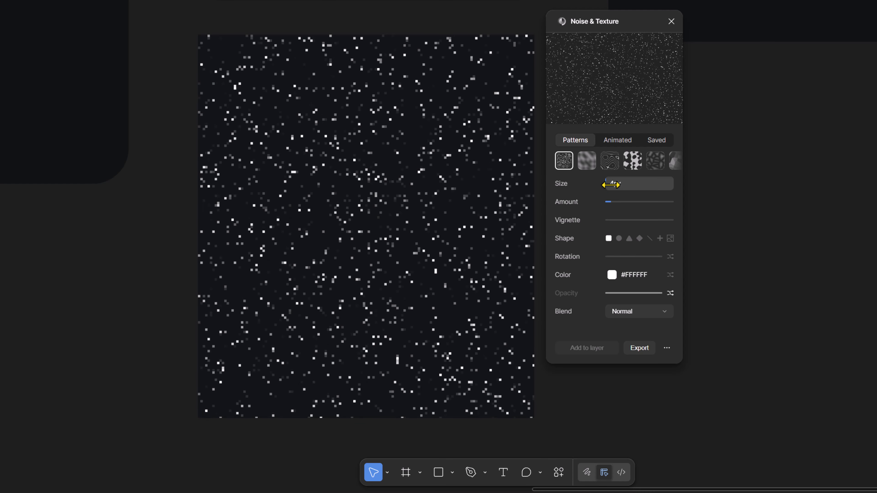
click(609, 184)
drag(610, 184, 608, 186)
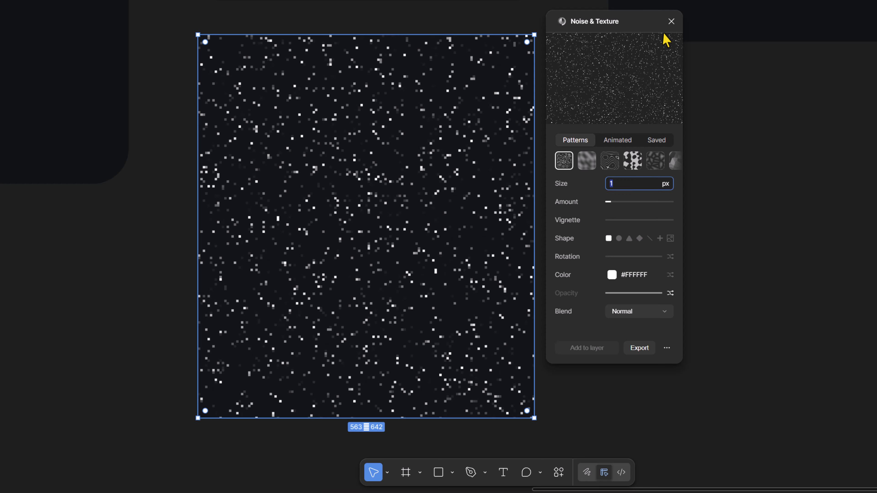
click(671, 21)
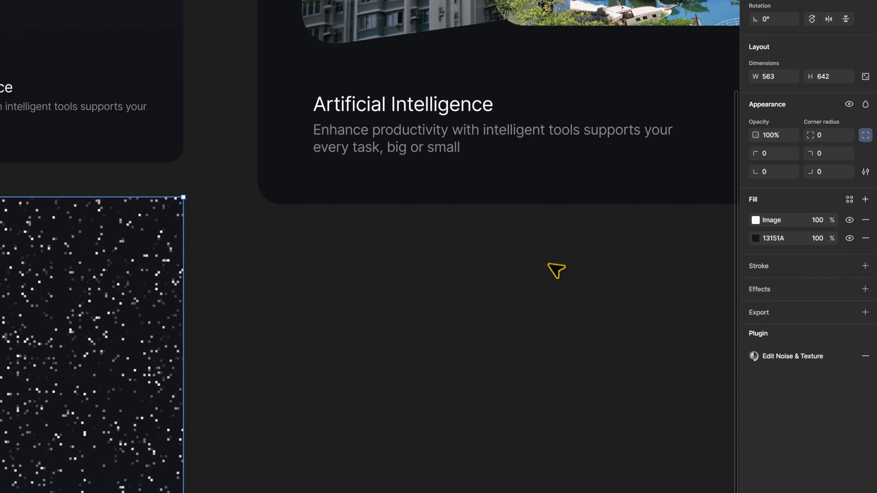
Remove the rectangle's solid dark fill and move the noise rectangle onto the Frame 1 card
click(849, 239)
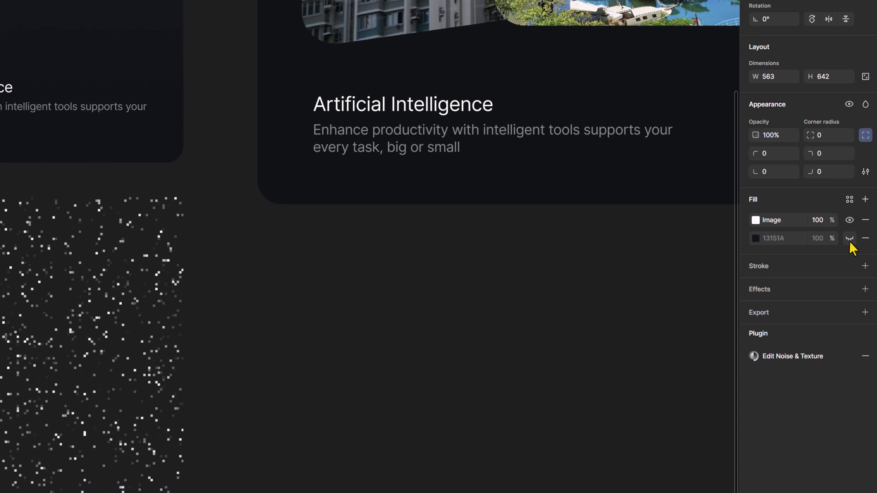
click(868, 238)
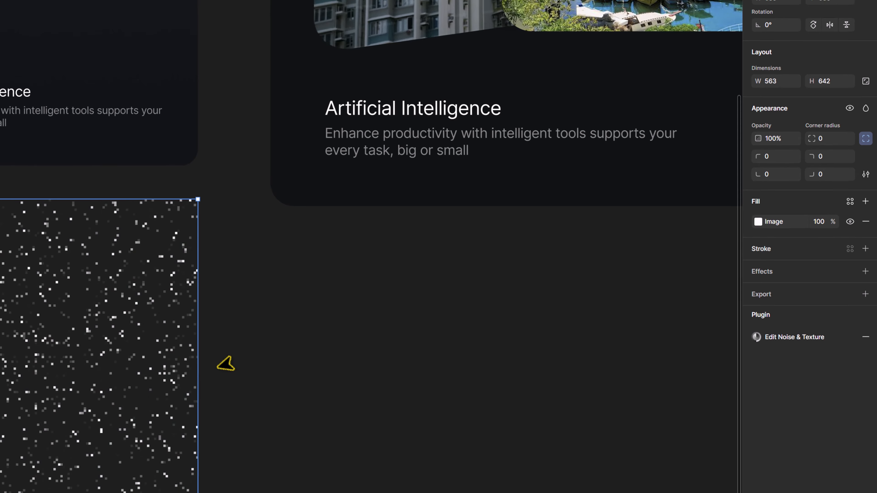
drag(352, 372, 351, 105)
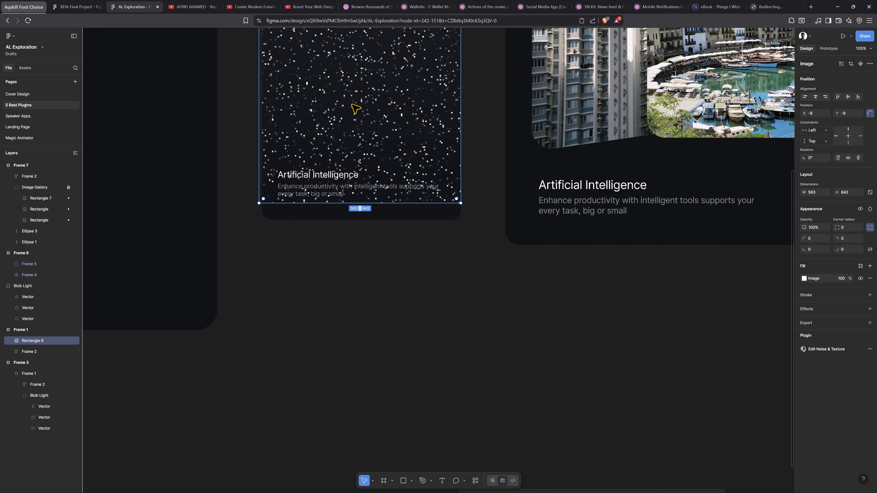
scroll(355, 114, up, 4)
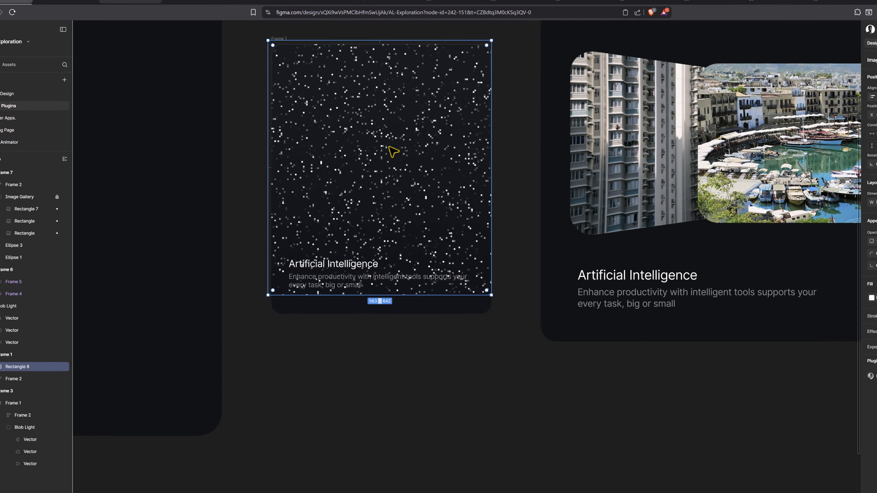
drag(360, 200, 358, 172)
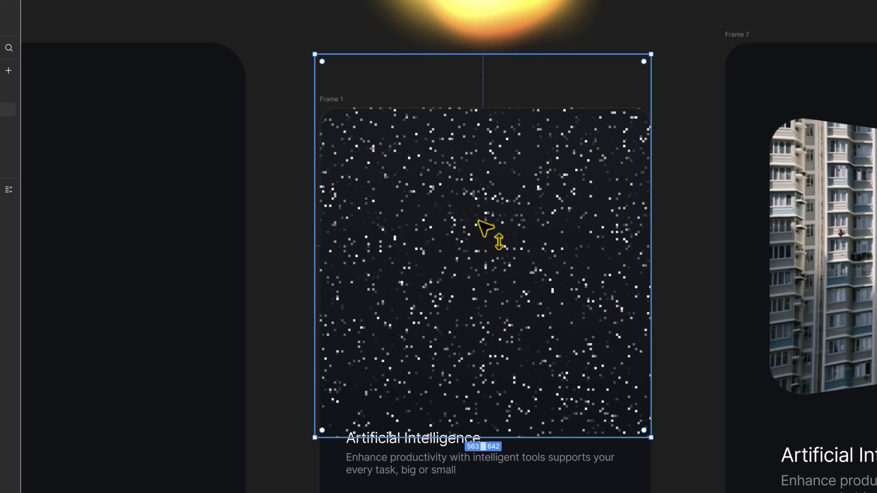
Draw a circle about 317 px wide, use it as a mask over the noise, and move it to the card's top-left corner
key(o)
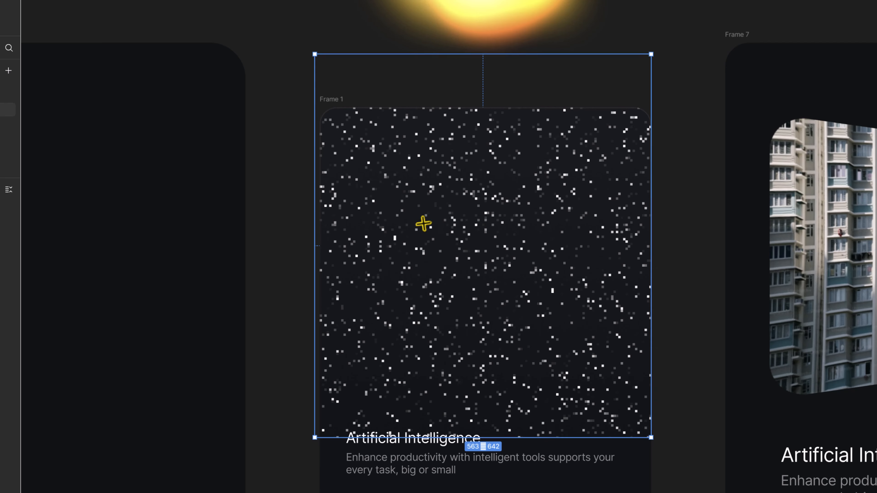
drag(424, 225, 613, 413)
shift+click(486, 178)
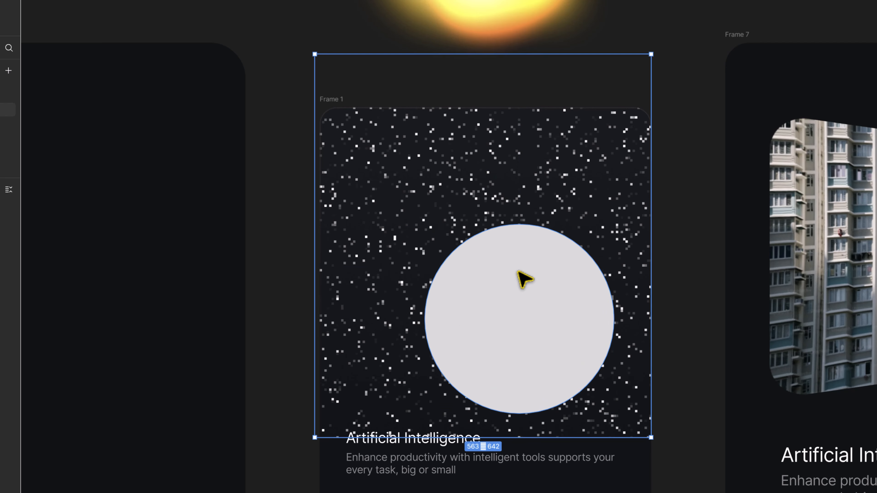
right_click(518, 274)
click(581, 467)
click(545, 317)
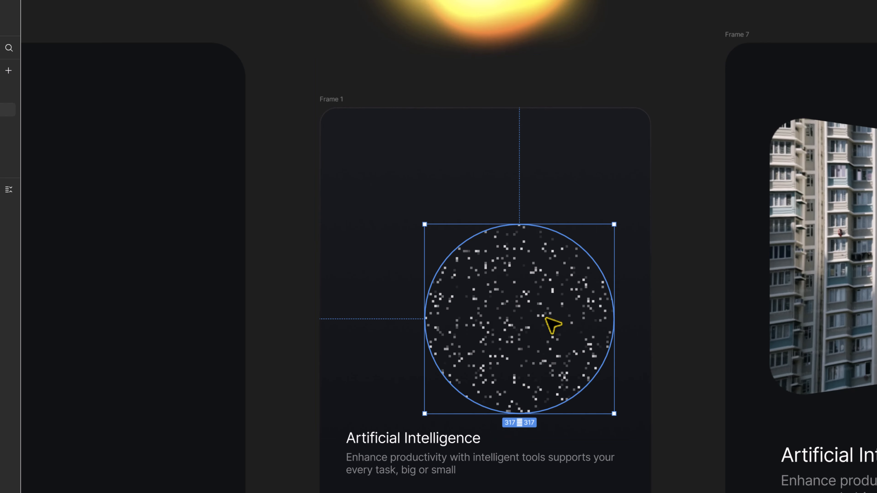
drag(537, 329, 416, 187)
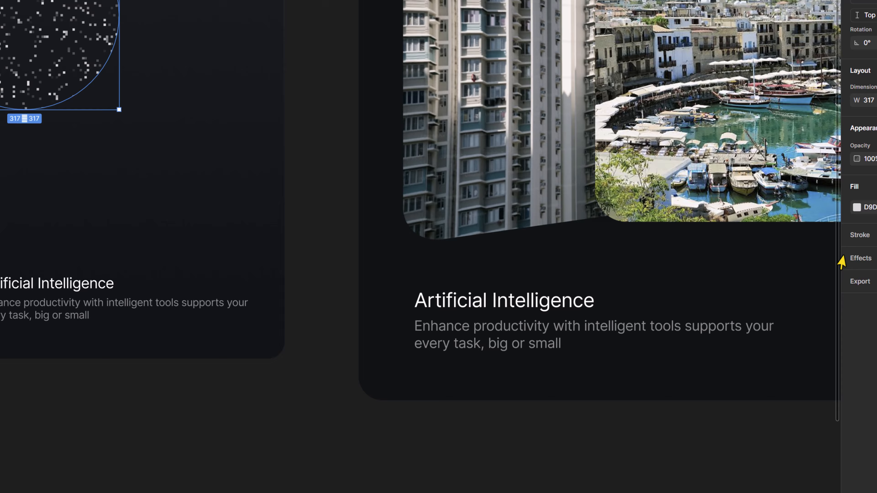
Add a layer blur of about 88 to the mask circle and set its opacity to 50%
click(863, 257)
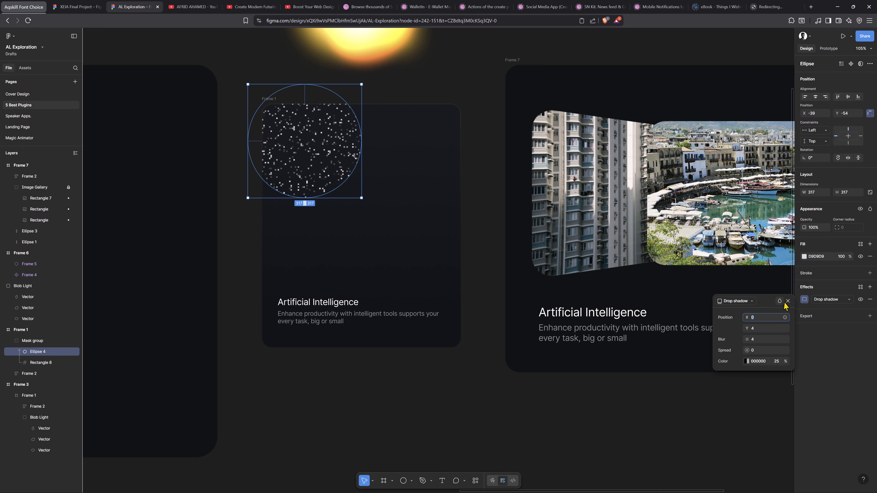
click(735, 301)
click(737, 310)
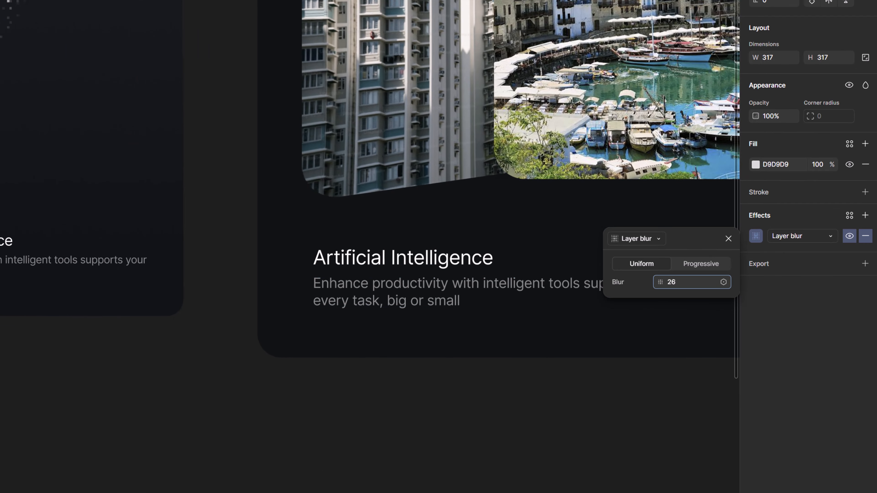
drag(146, 239, 148, 239)
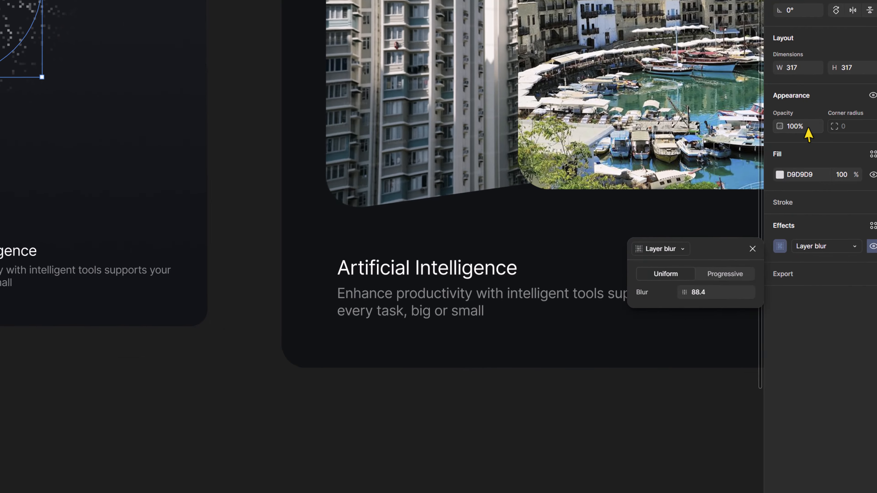
click(808, 128)
text(50)
key(Return)
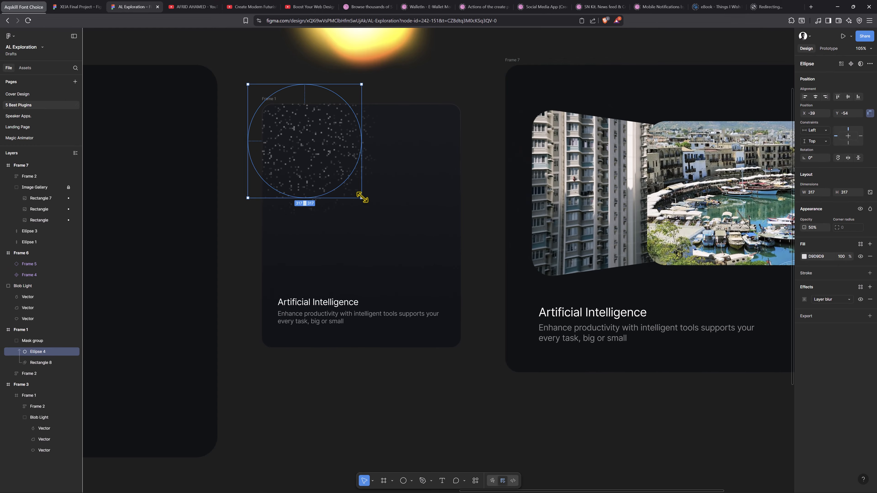
Resize the blurred circle to about 174 × 174 and move it lower in the card
drag(361, 197, 309, 146)
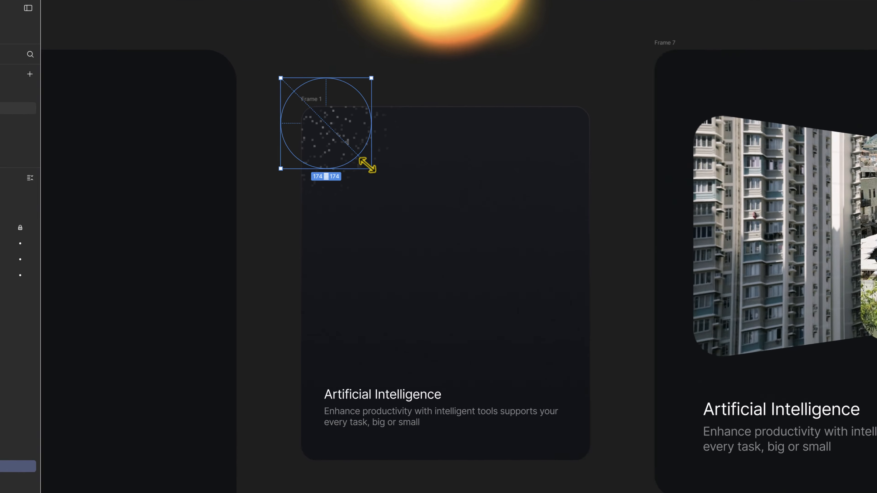
key(alt)
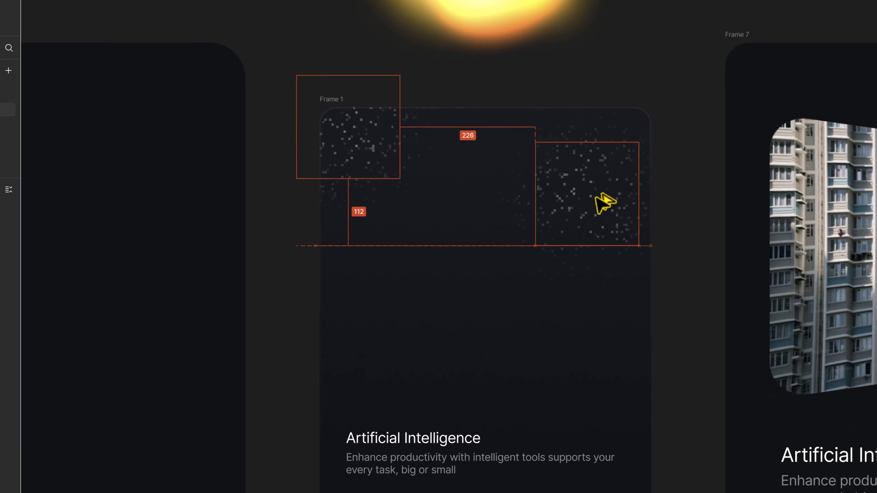
drag(595, 198, 370, 304)
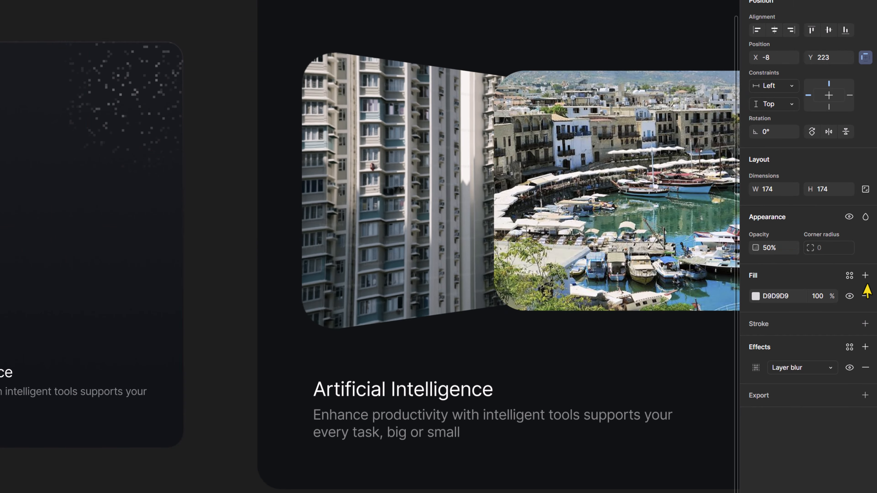
Add a light blue 7BE2FF fill at 81% to the circle
click(865, 276)
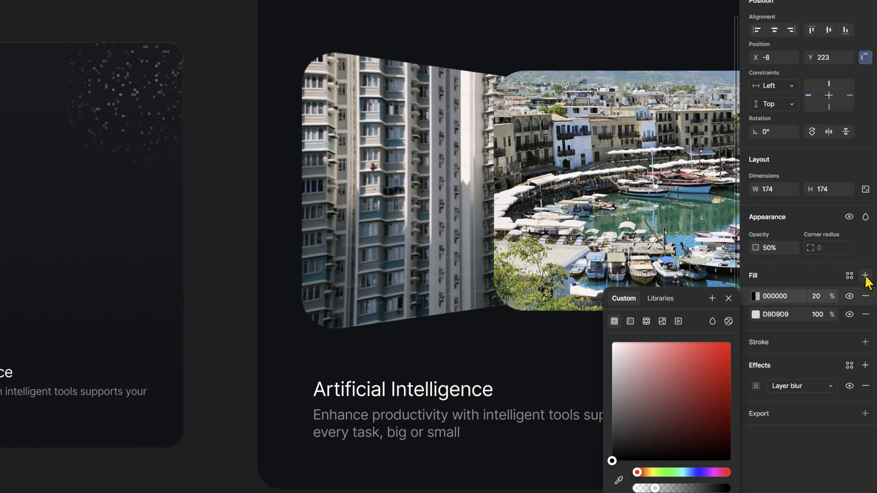
drag(689, 370, 730, 343)
drag(655, 487, 666, 488)
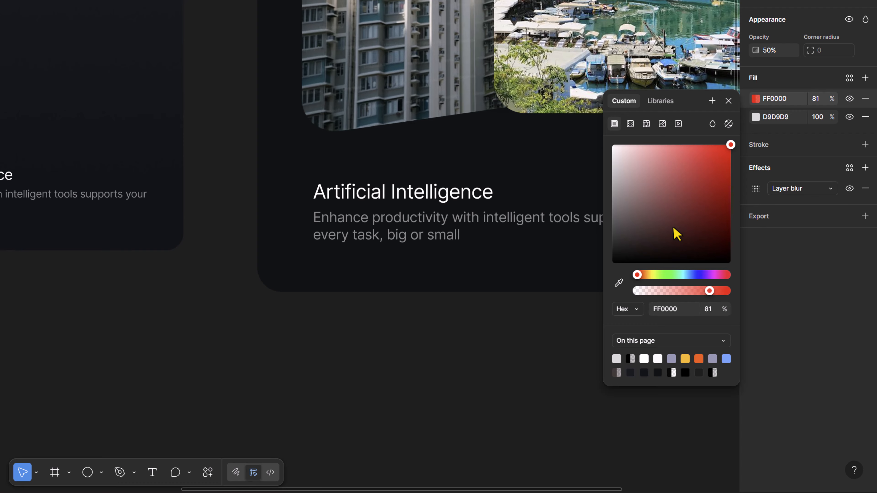
click(685, 275)
drag(678, 180, 673, 134)
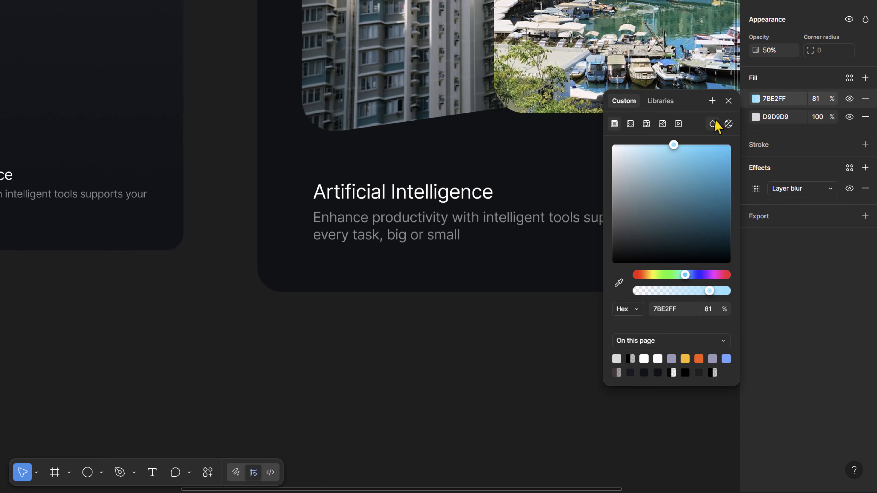
click(728, 101)
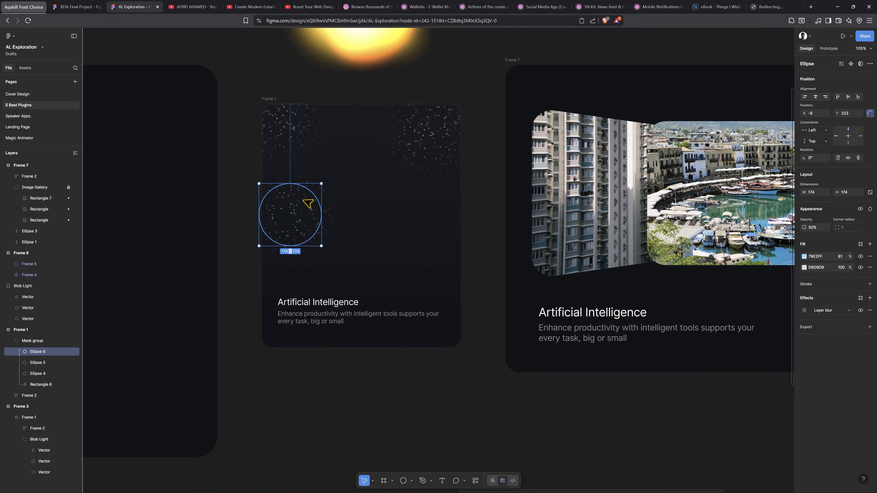
Duplicate the blue circle several times across the noise card
drag(293, 217, 342, 155)
drag(342, 155, 433, 221)
drag(722, 238, 721, 239)
drag(664, 284, 635, 312)
drag(678, 264, 587, 251)
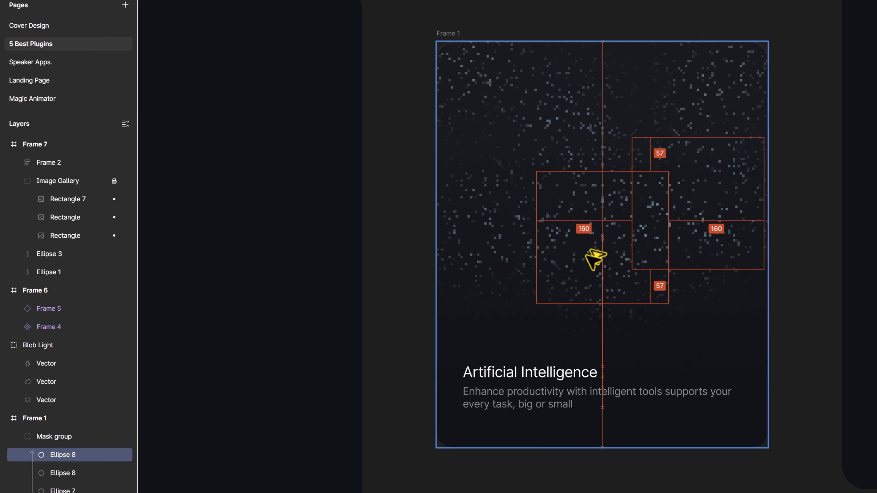
Set the opacity of each duplicated circle to 10%
click(719, 234)
key(1)
click(597, 160)
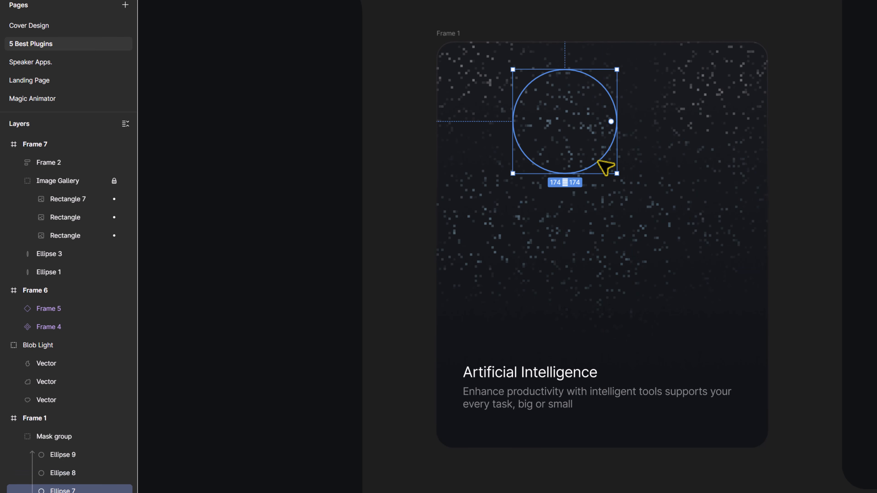
key(1)
click(504, 228)
click(601, 239)
click(704, 216)
key(1)
click(497, 76)
key(1)
click(701, 95)
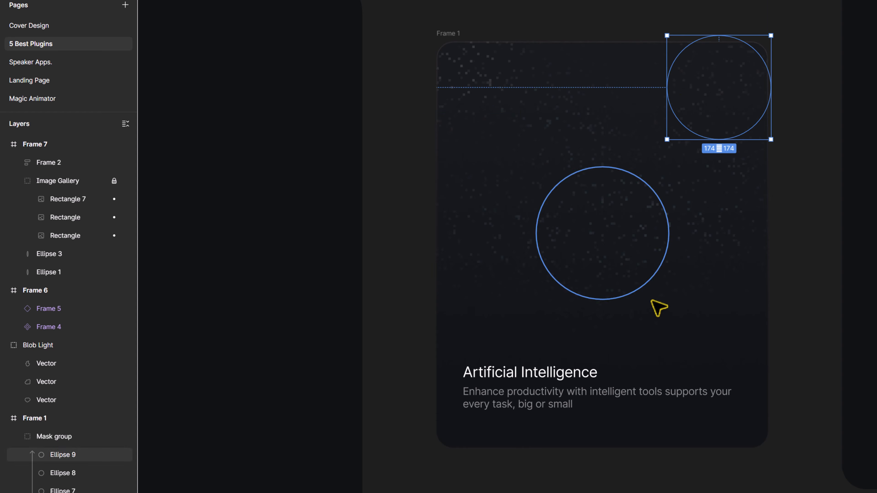
key(1)
click(628, 382)
scroll(614, 278, up, 2)
scroll(603, 263, up, 4)
drag(618, 78, 608, 387)
scroll(608, 387, down, 4)
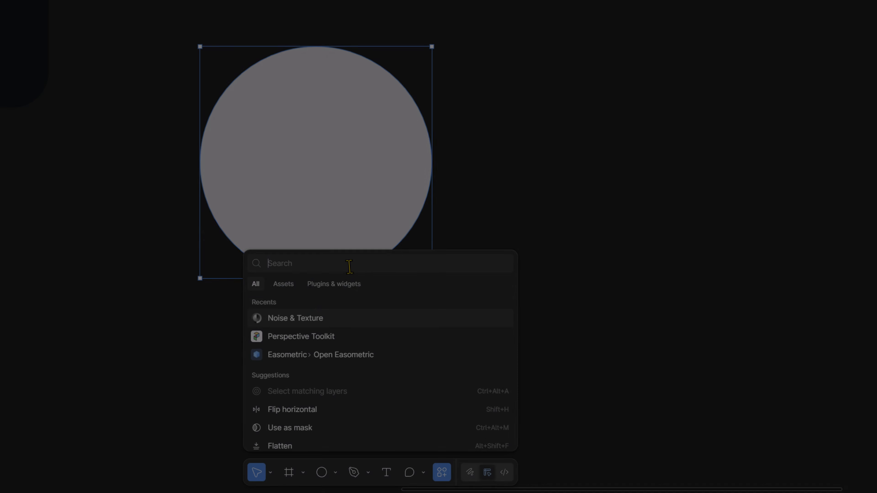
Launch the Looper Legacy plugin on the circle and give the circle a white stroke
text(loop)
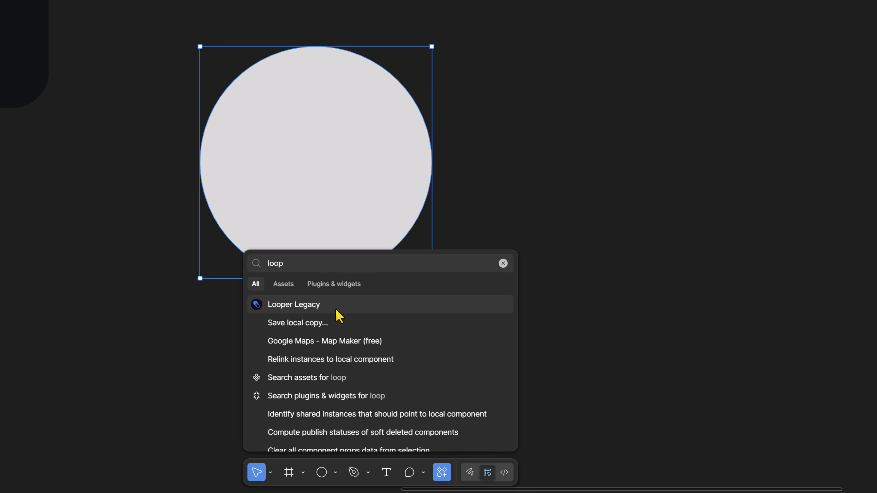
key(Return)
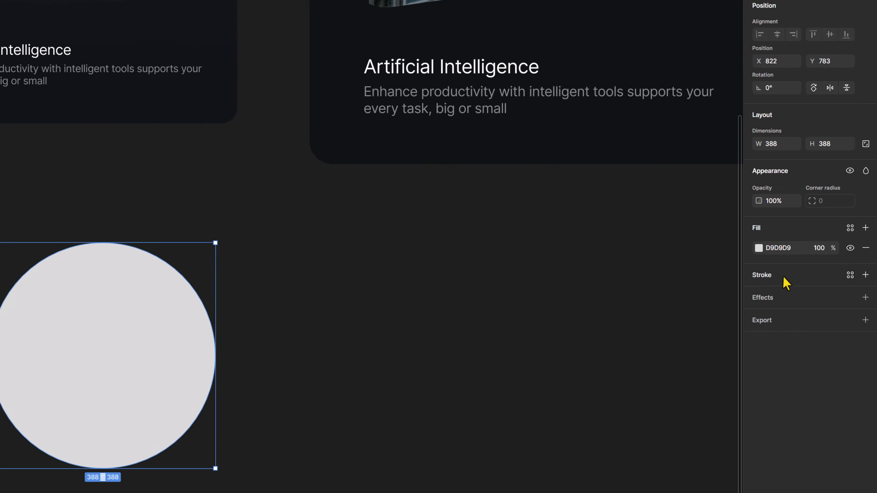
click(818, 246)
click(804, 257)
drag(752, 297, 648, 224)
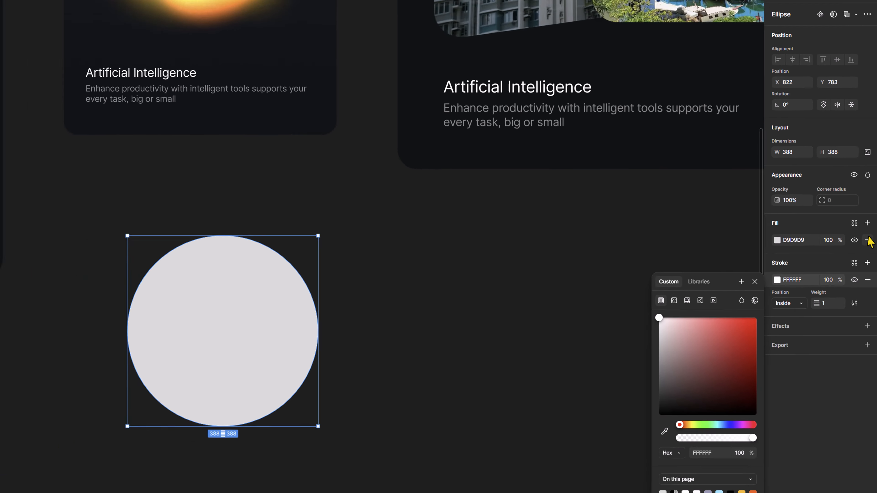
Remove the circle's fill and set the Looper Legacy scale width to -5
click(865, 249)
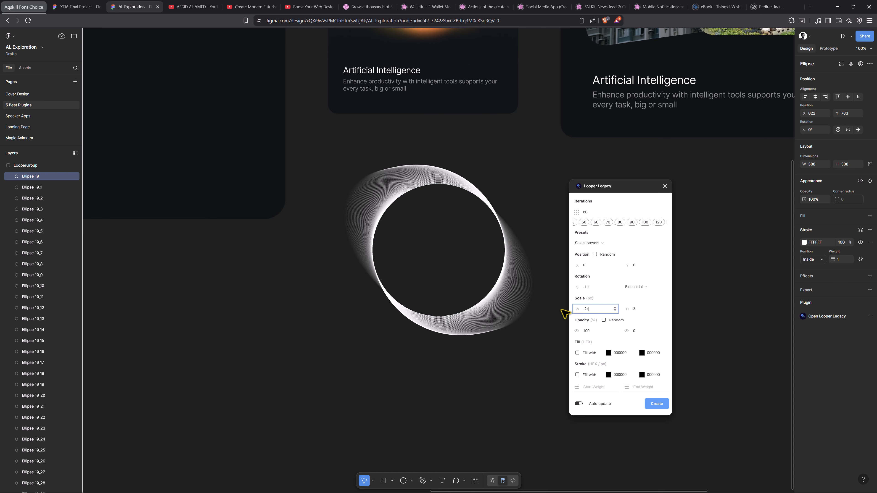
click(614, 310)
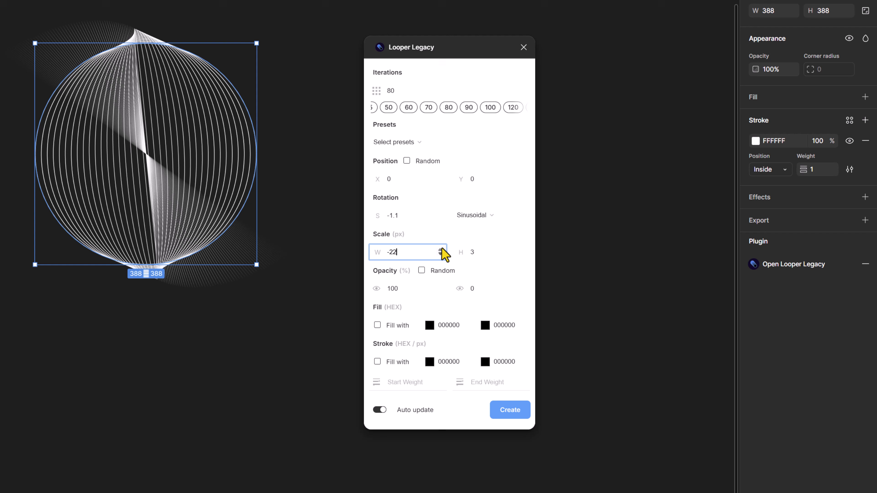
click(441, 250)
click(442, 250)
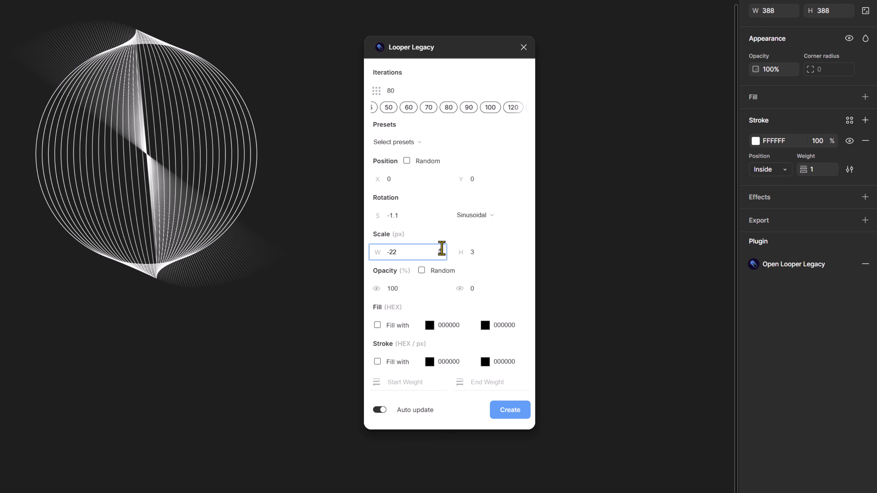
click(441, 250)
double_click(404, 256)
text(10)
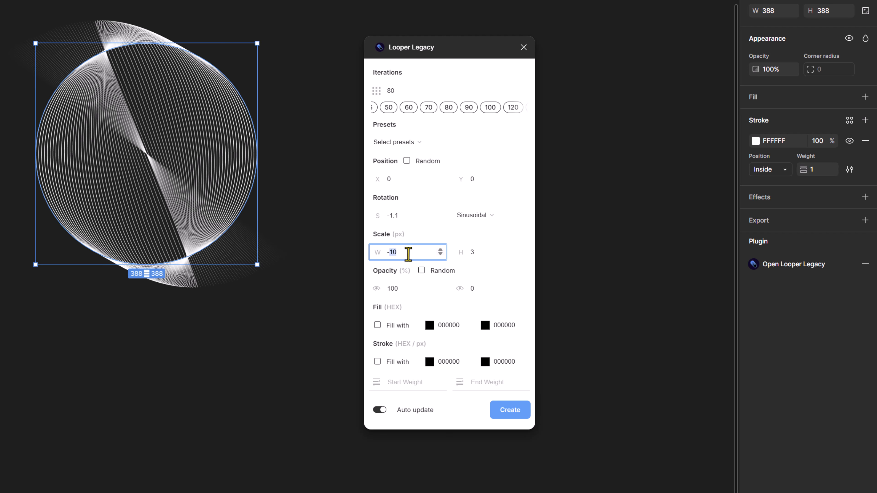
text(5)
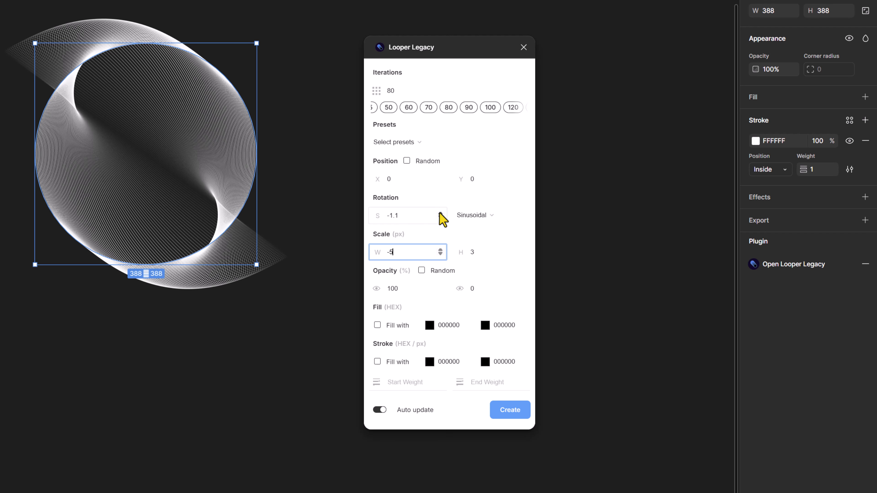
Set the Looper scale to width -4 and height 4, create the loop pattern, and close the plugin
click(440, 216)
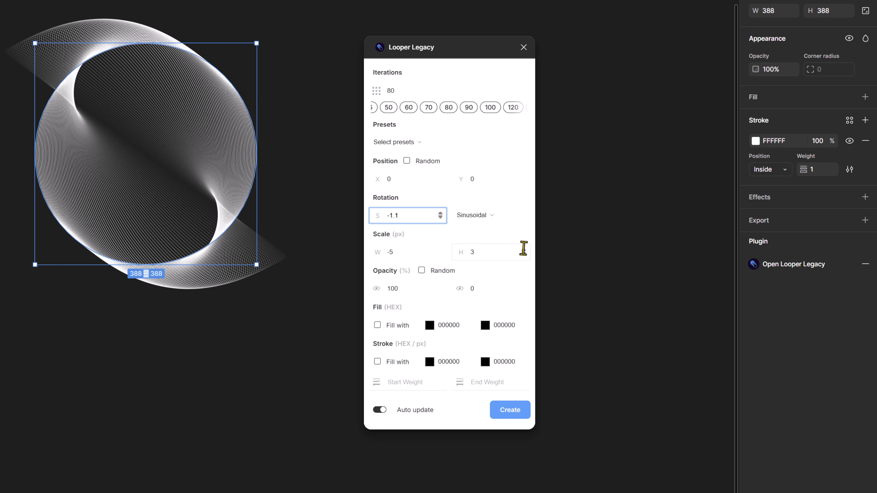
click(524, 250)
click(523, 254)
click(523, 254)
click(524, 254)
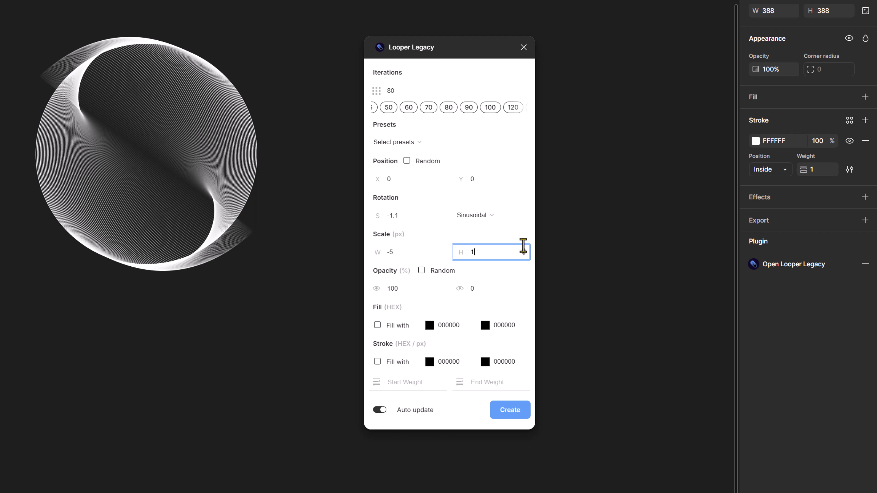
drag(528, 256, 393, 252)
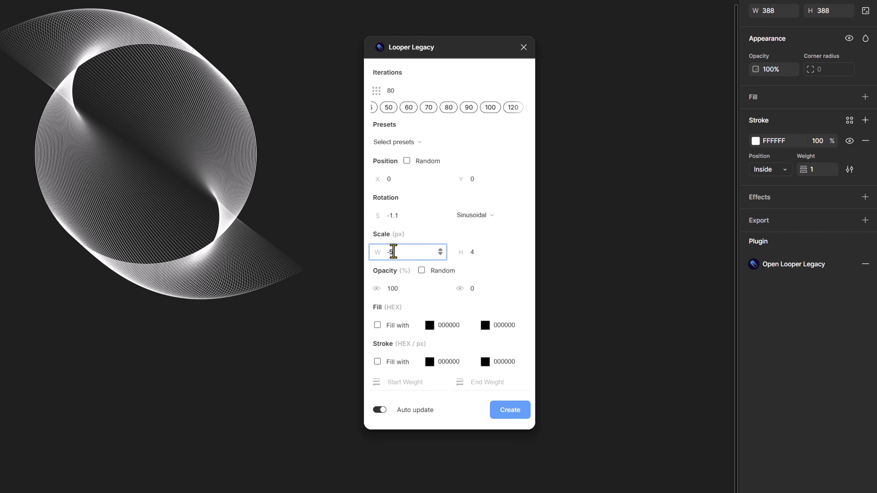
text(4)
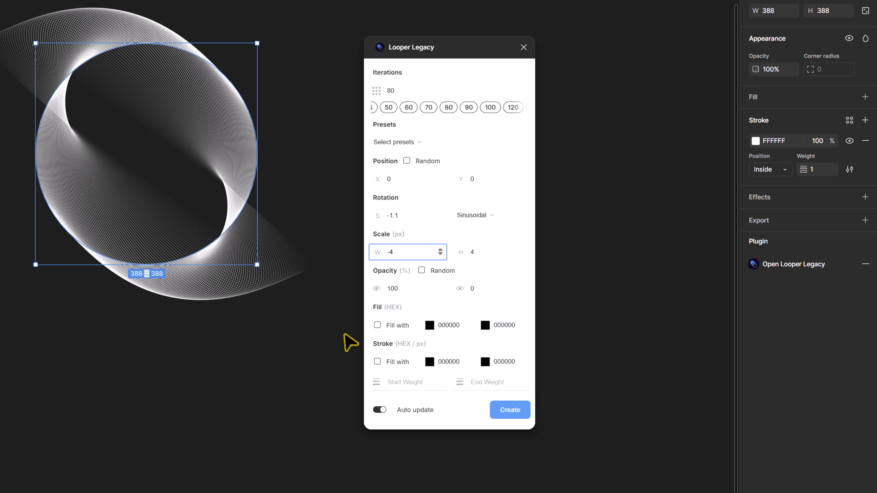
click(495, 410)
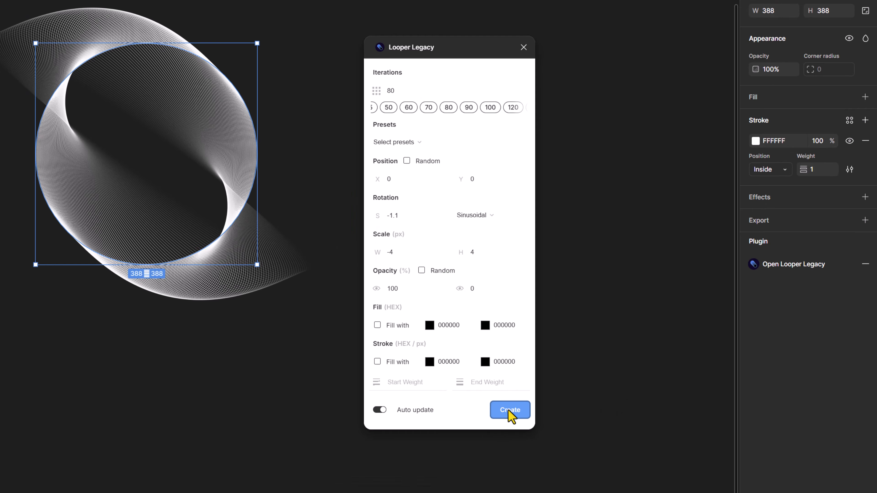
click(657, 404)
click(524, 47)
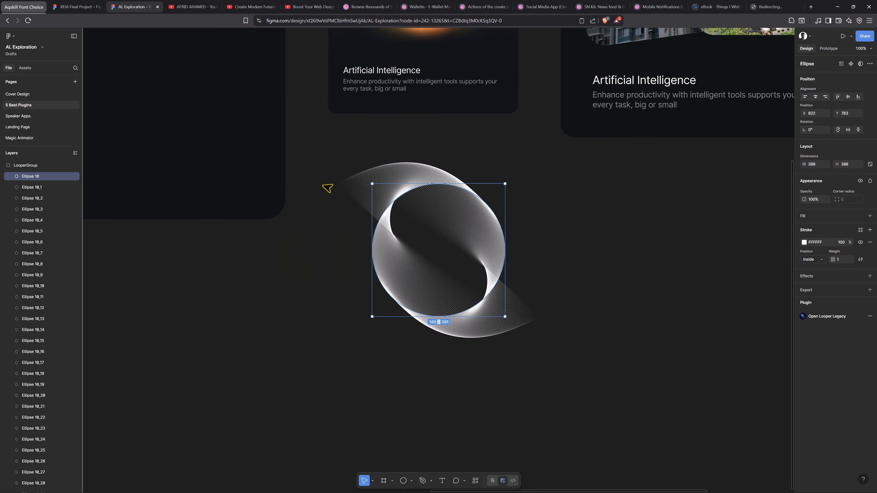
Scale the LooperGroup down to about 446 × 431 and place it inside the Frame 1 card
click(25, 165)
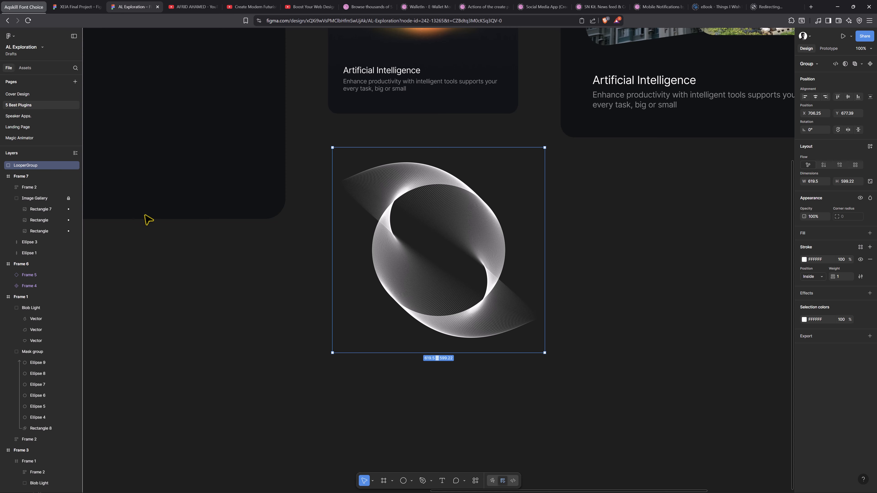
scroll(457, 243, up, 5)
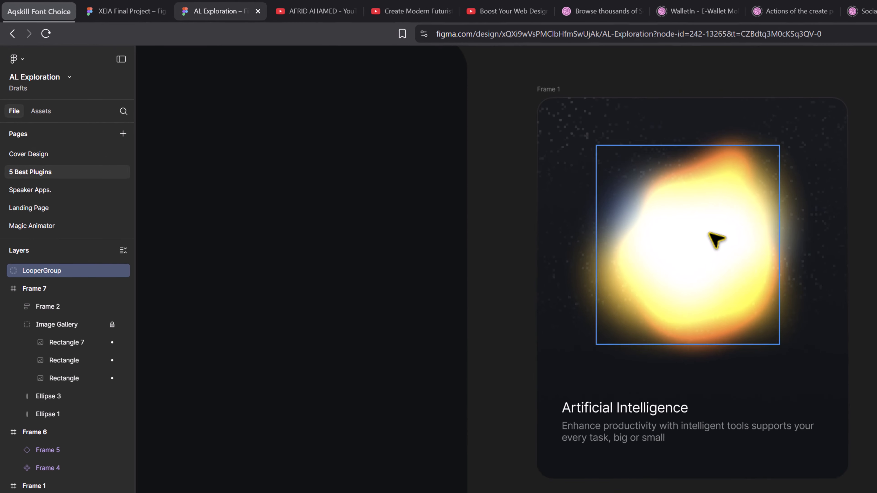
drag(439, 155, 442, 95)
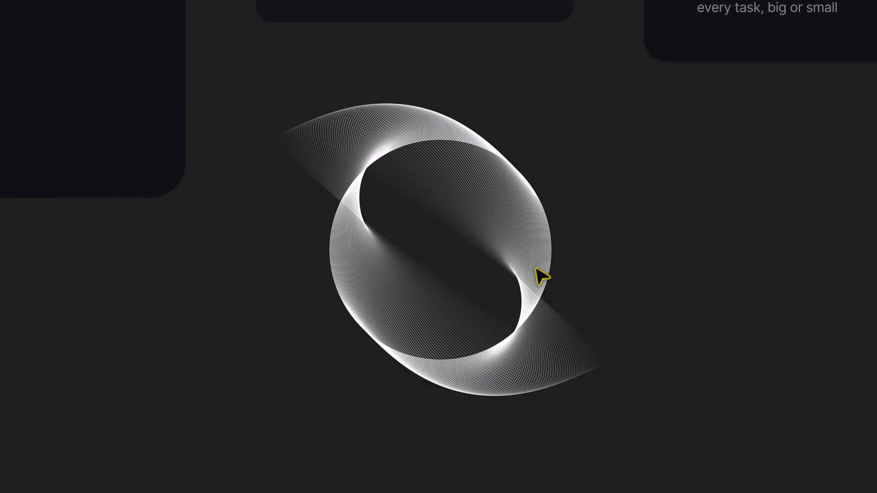
click(557, 320)
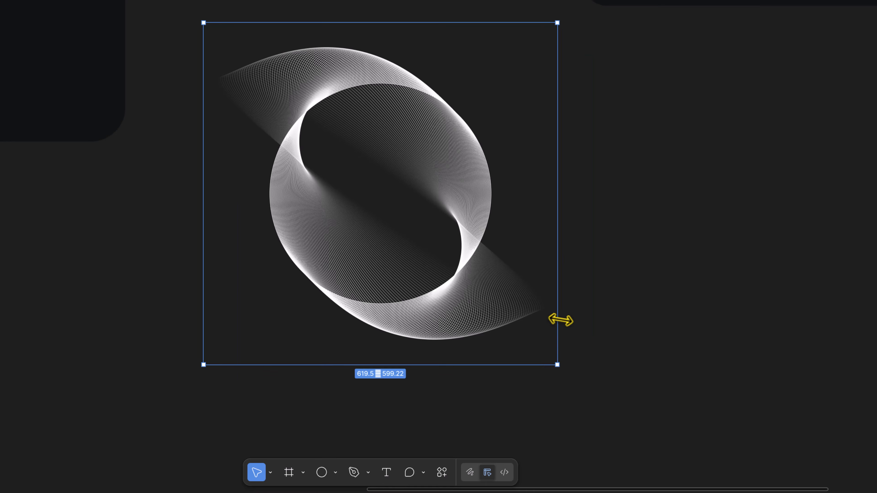
drag(551, 304, 458, 246)
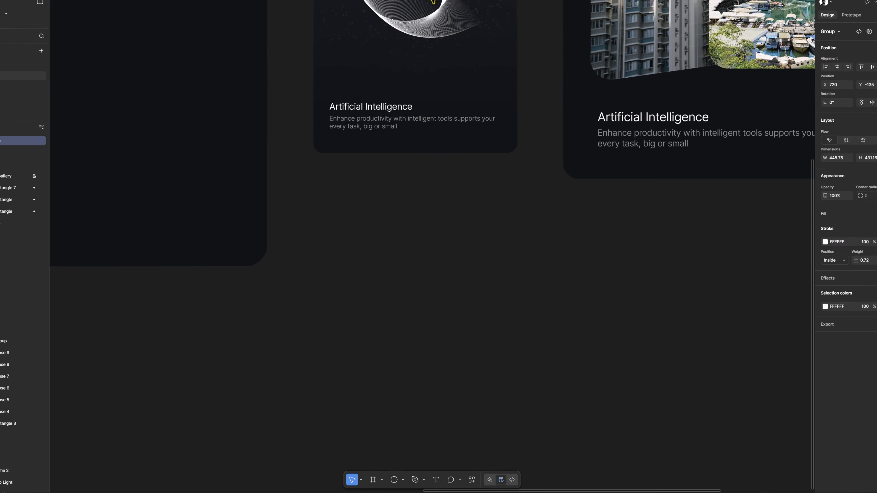
scroll(438, 95, up, 2)
drag(433, 79, 453, 112)
scroll(454, 114, up, 3)
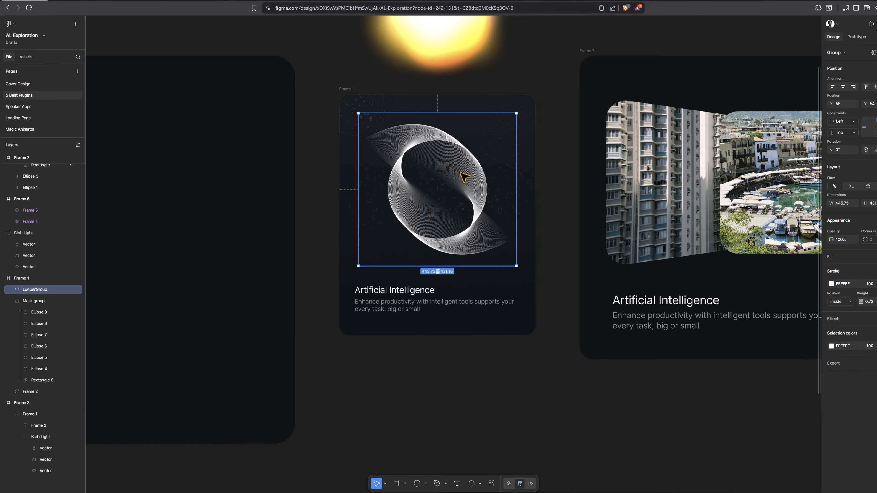
Duplicate the LooperGroup and use the copy as a mask
click(10, 304)
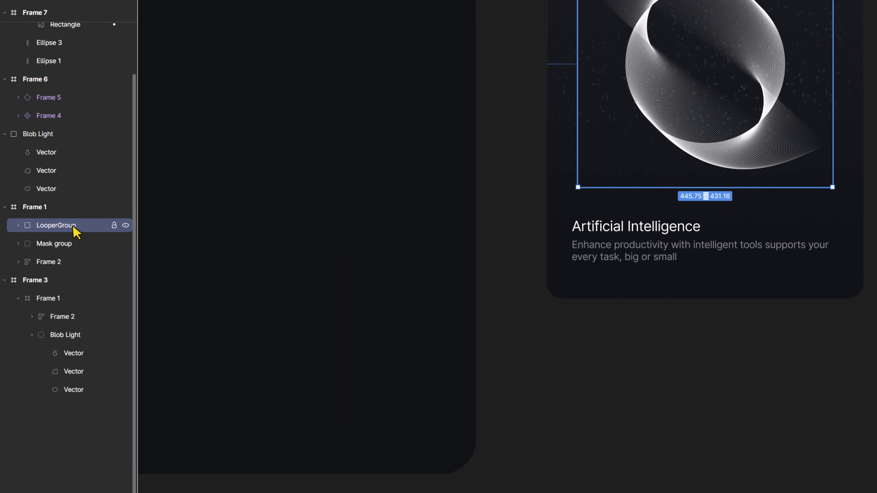
key(ctrl+d)
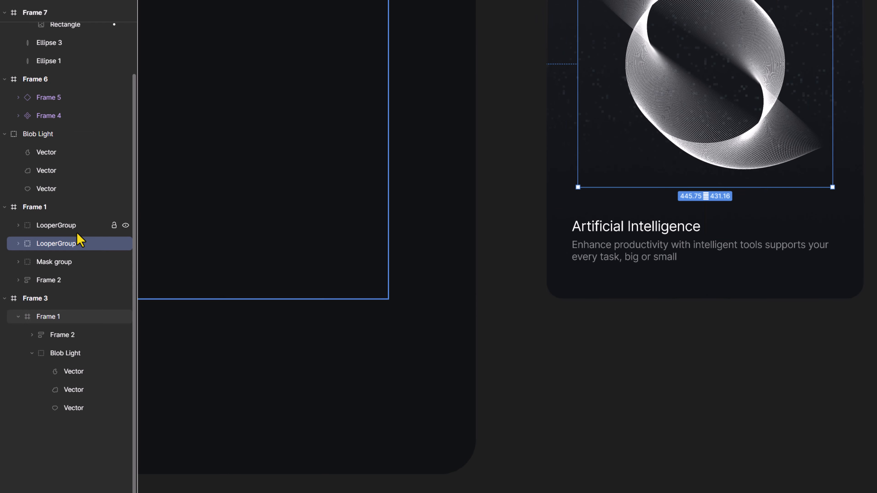
right_click(70, 237)
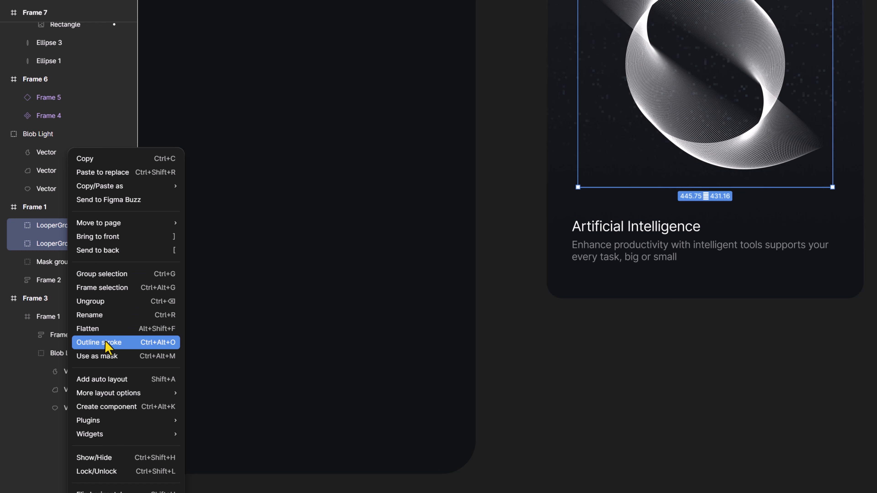
click(168, 353)
scroll(66, 339, up, 3)
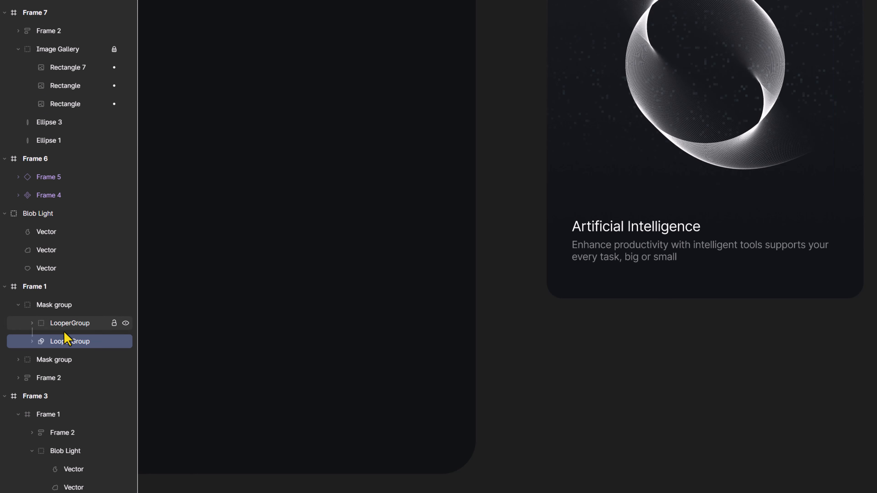
Draw a 173 × 173 circle and move it into the mask group above the masking LooperGroup
click(72, 321)
click(69, 342)
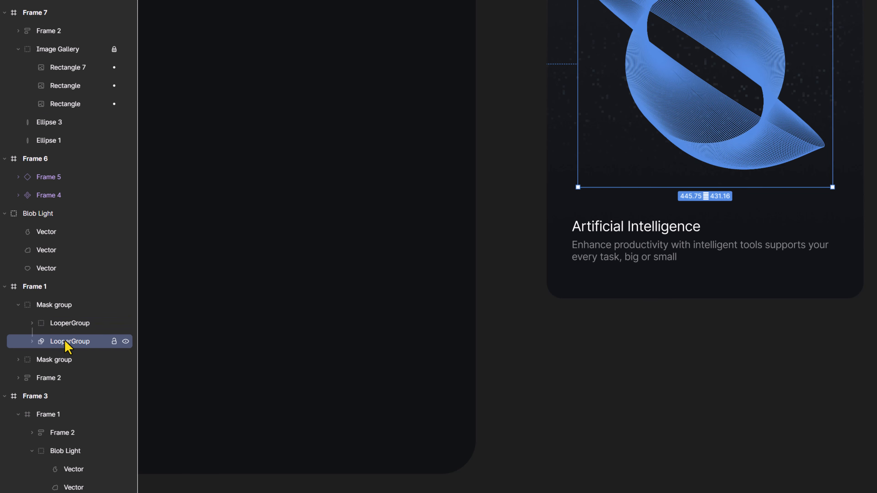
key(o)
drag(617, 24, 715, 122)
drag(68, 272, 68, 279)
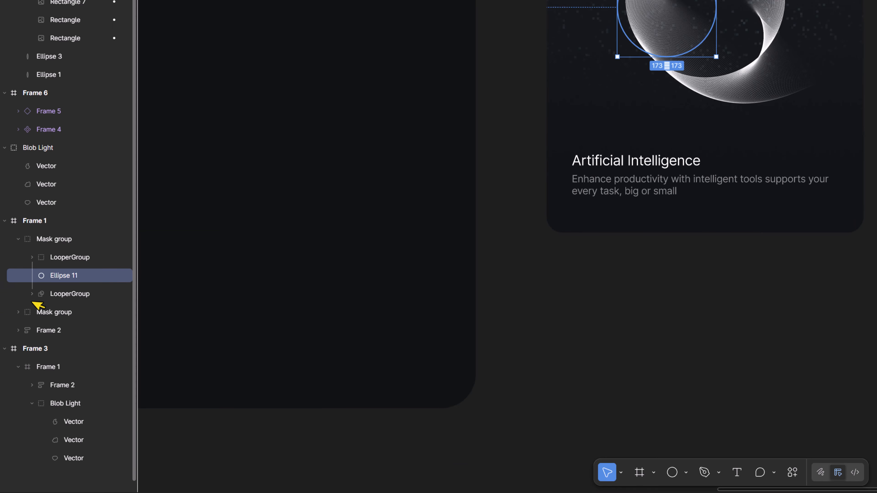
Fill the masked circle with yellow FFB702 and reposition it over the ring
click(71, 294)
click(110, 257)
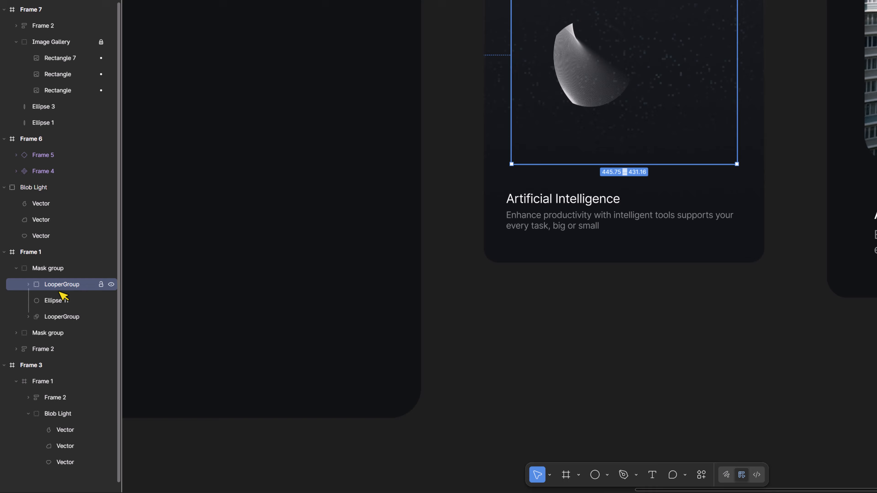
click(38, 362)
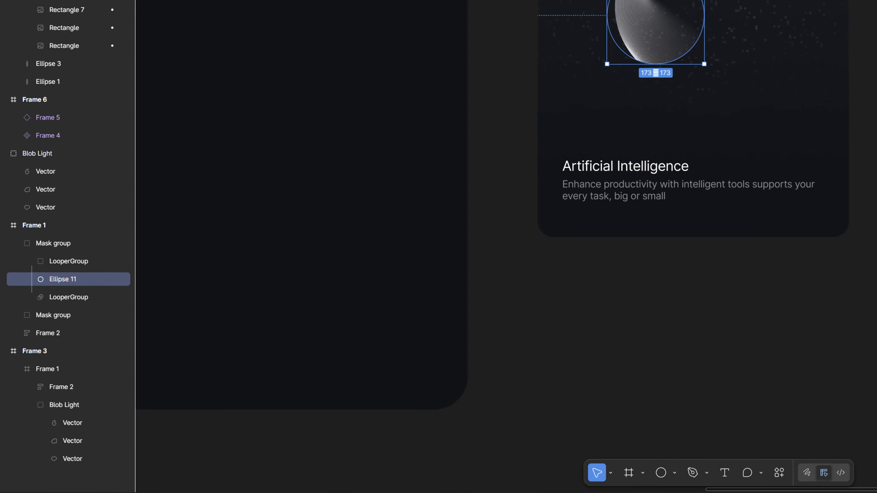
click(804, 257)
click(766, 409)
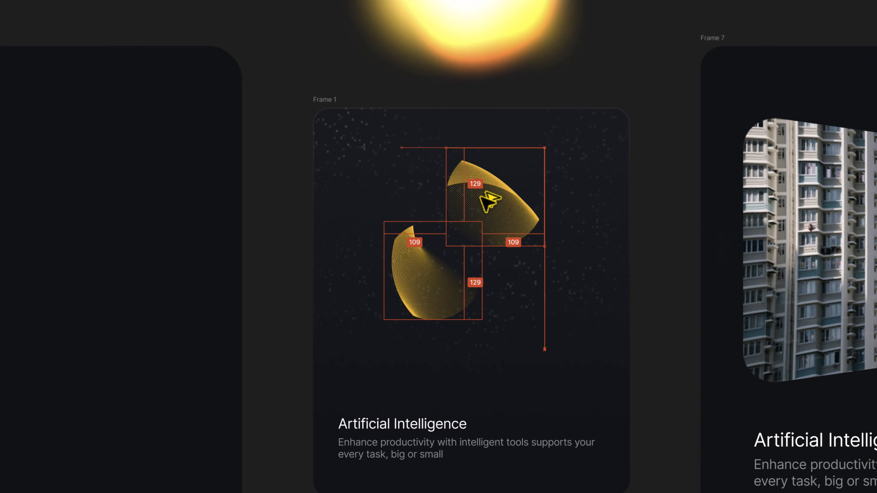
drag(479, 196, 439, 190)
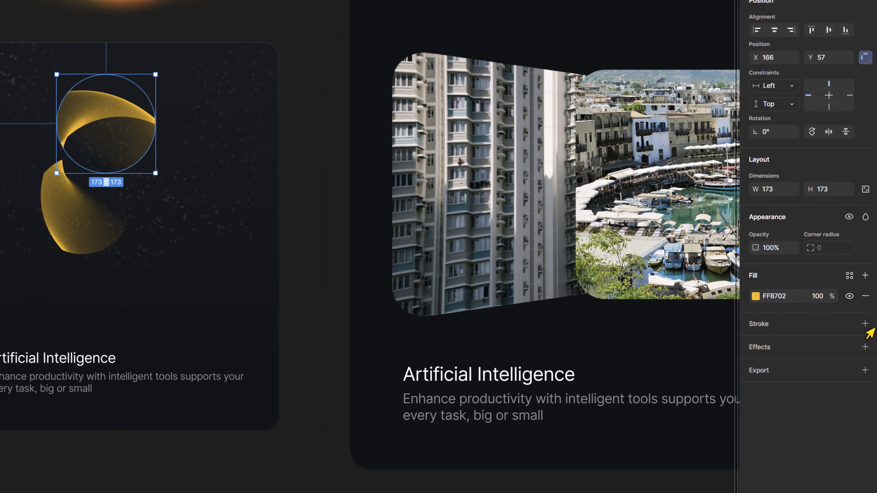
Add a layer blur effect to the yellow circle
click(765, 216)
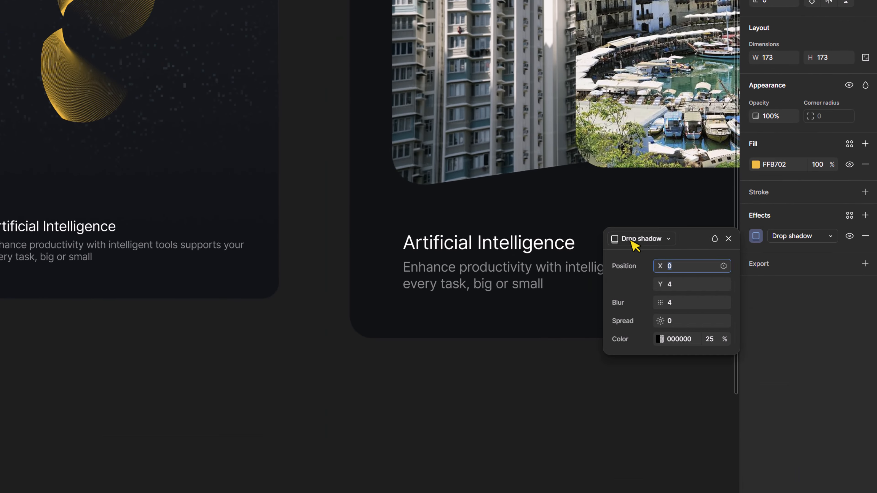
click(631, 240)
click(632, 255)
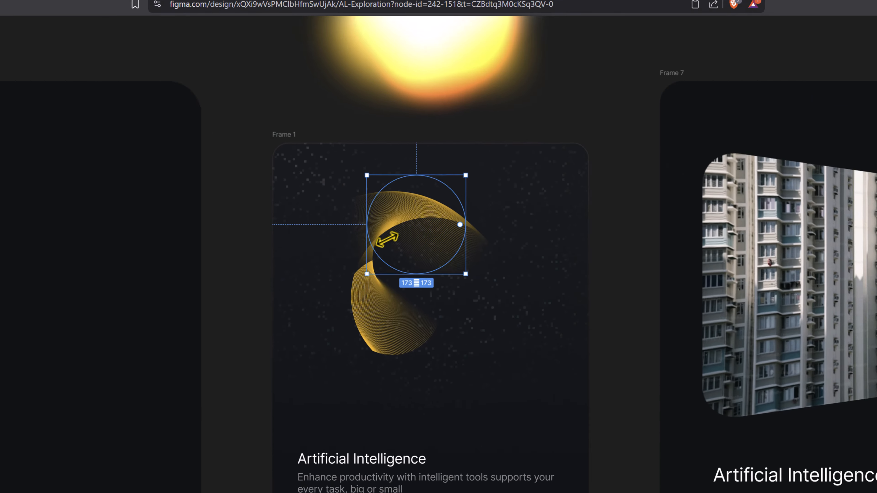
Duplicate the blurred circle twice, coloring the copies blue 029EFF and yellow FFE602
drag(124, 4, 205, 37)
click(756, 164)
drag(644, 406, 686, 407)
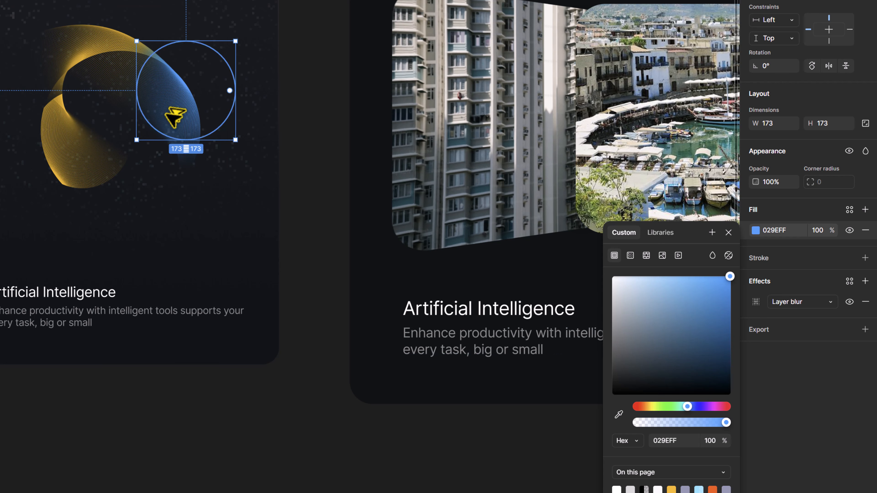
drag(167, 115, 146, 185)
mouse_move(656, 406)
mouse_down()
mouse_move(640, 407)
mouse_move(650, 408)
mouse_up()
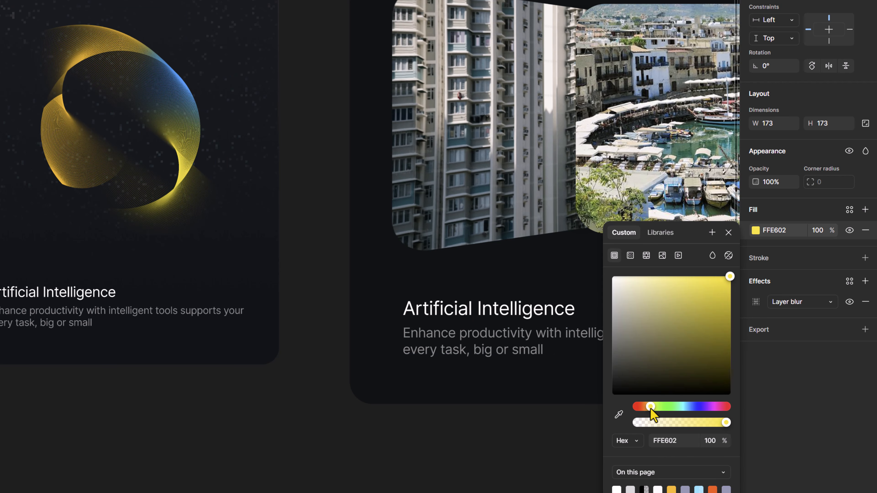
Duplicate another circle, color it magenta EE02FF, and move it toward the ring's upper left
drag(169, 165, 102, 196)
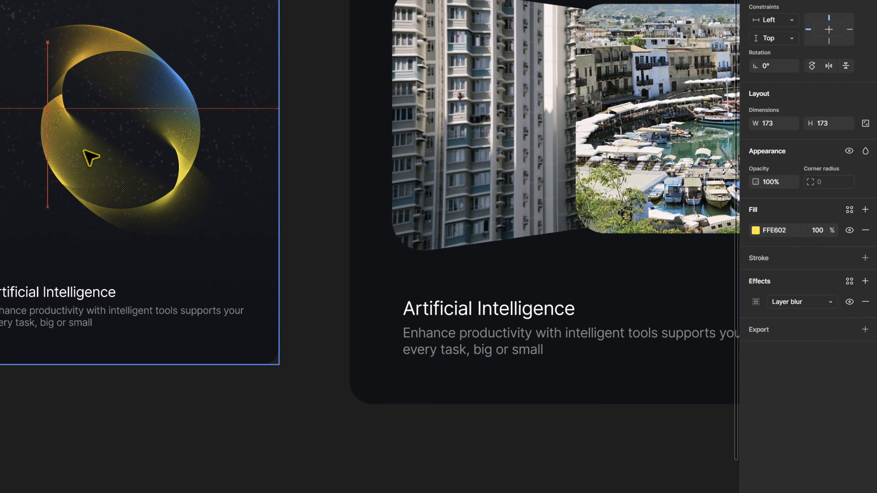
drag(91, 157, 91, 157)
click(756, 230)
drag(650, 407, 711, 408)
click(727, 234)
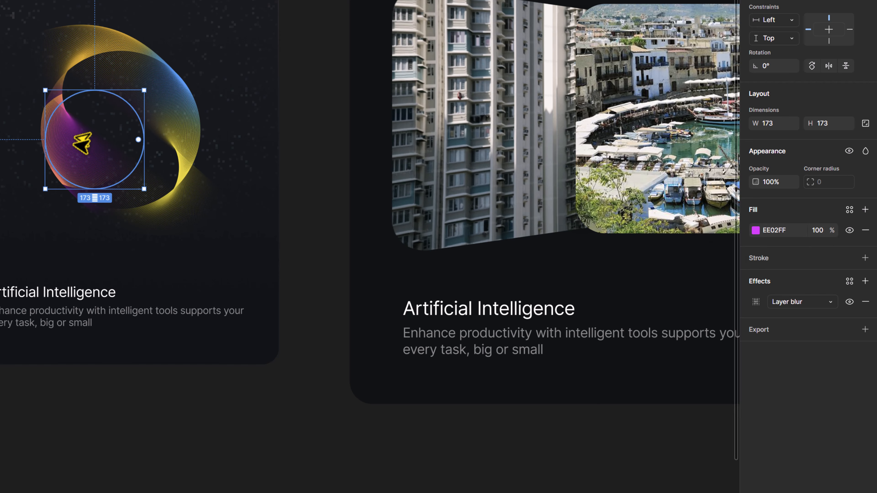
drag(82, 140, 67, 84)
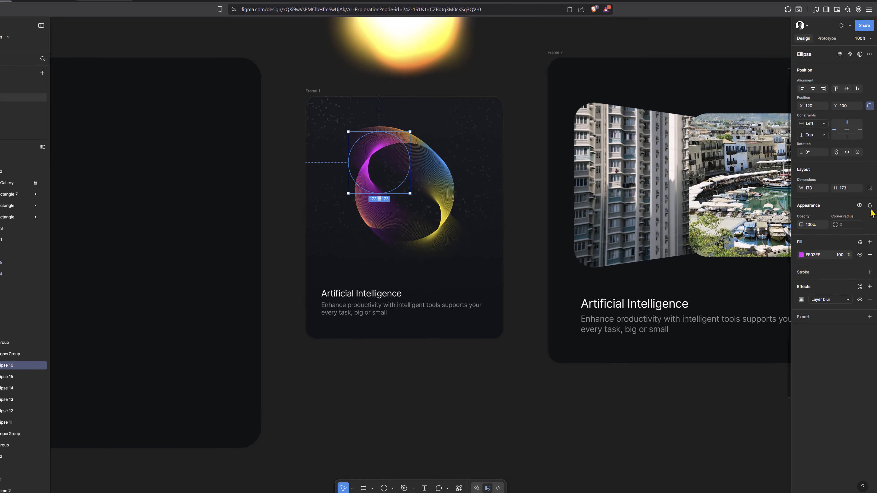
Set the magenta circle's blend mode to Plus lighter and change its fill to green 91FF02
click(865, 151)
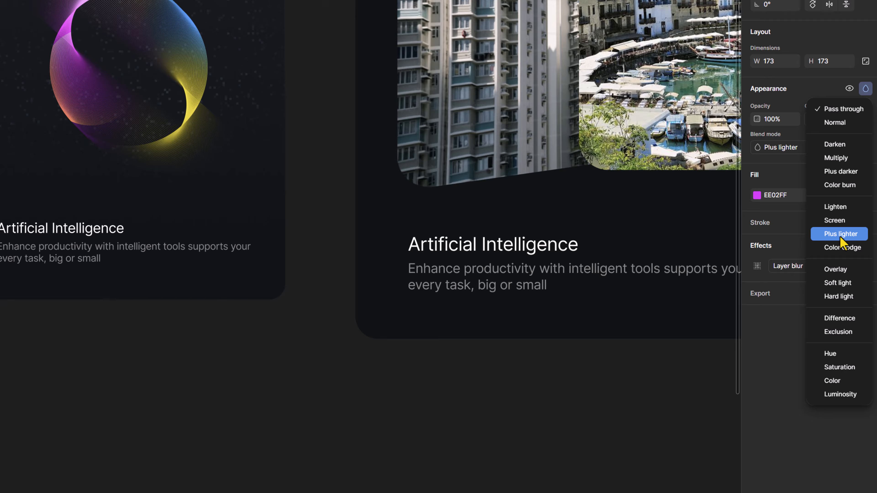
click(855, 298)
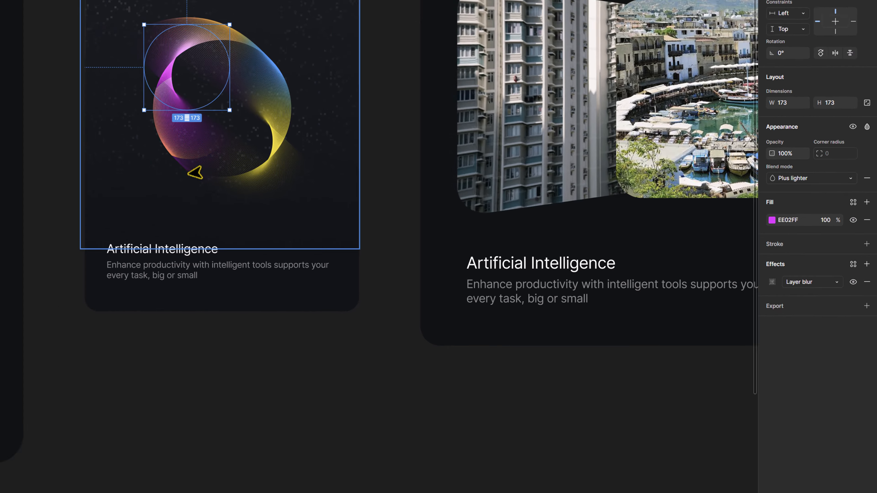
drag(422, 155, 435, 150)
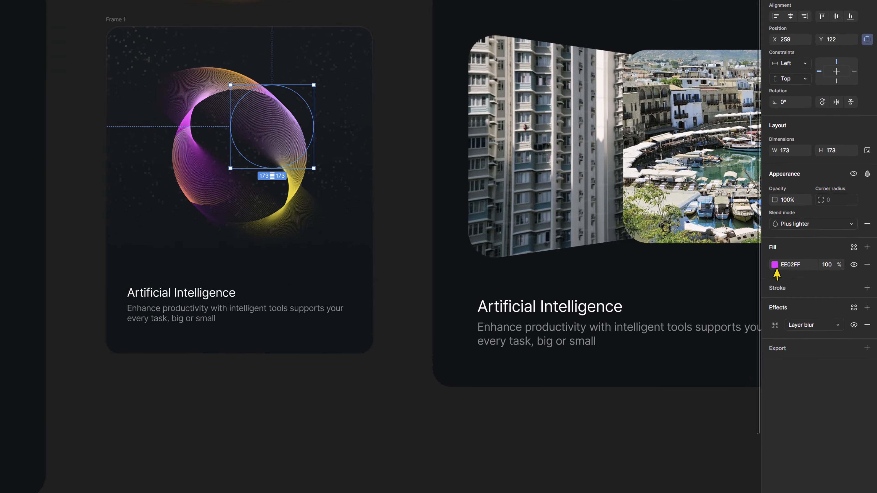
click(804, 274)
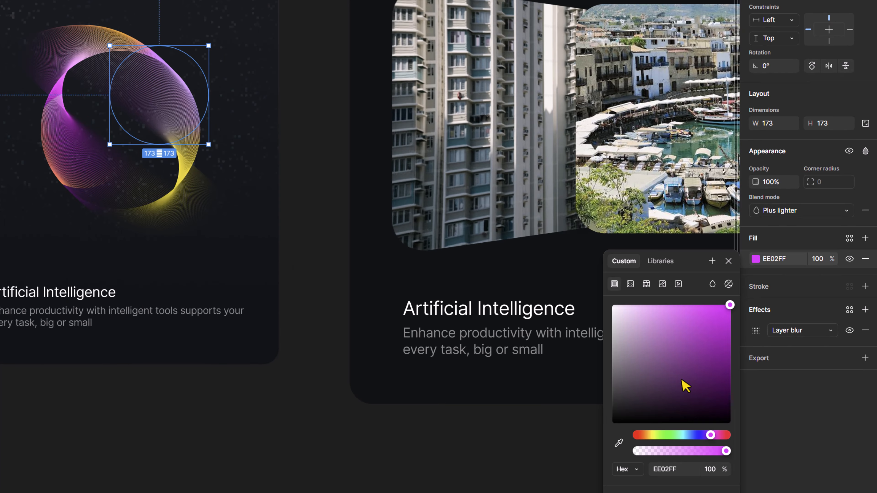
drag(698, 436, 673, 437)
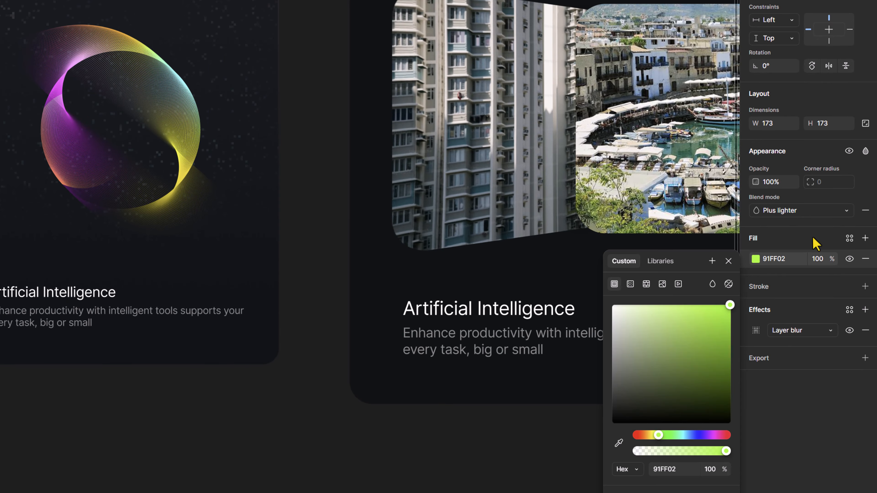
Set the blue blurred circle's blend mode to Plus lighter
click(756, 330)
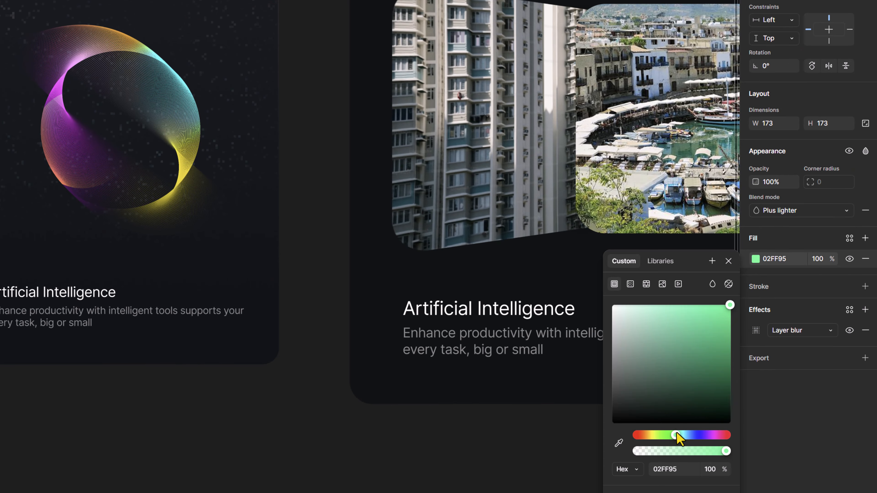
drag(676, 436, 702, 435)
click(865, 151)
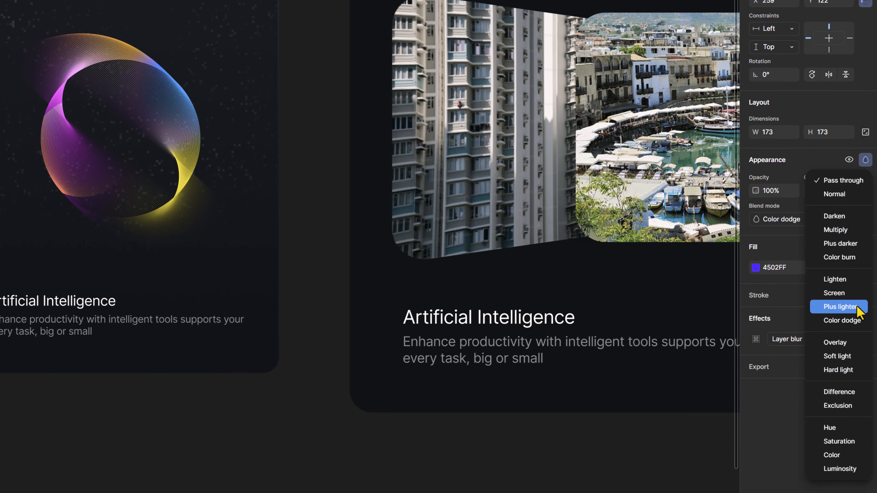
click(837, 364)
Recolor the circle's fill to purple C802FF and set its blend mode to Color dodge
click(756, 193)
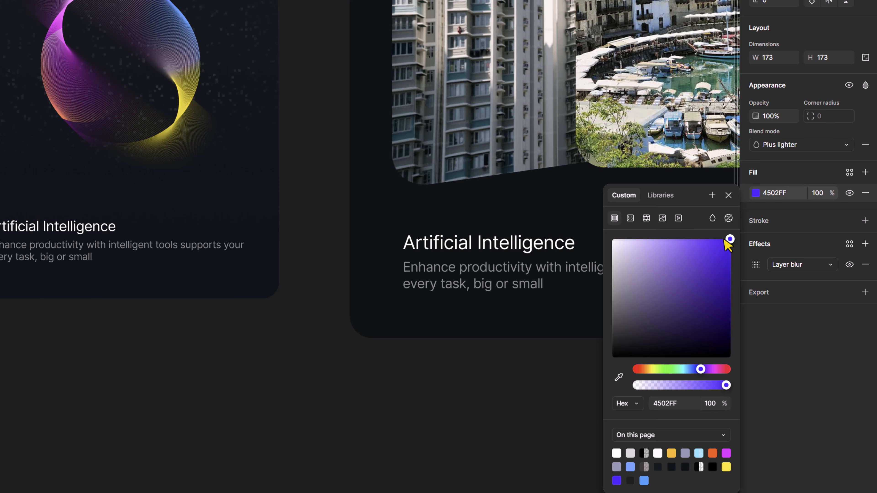
click(729, 195)
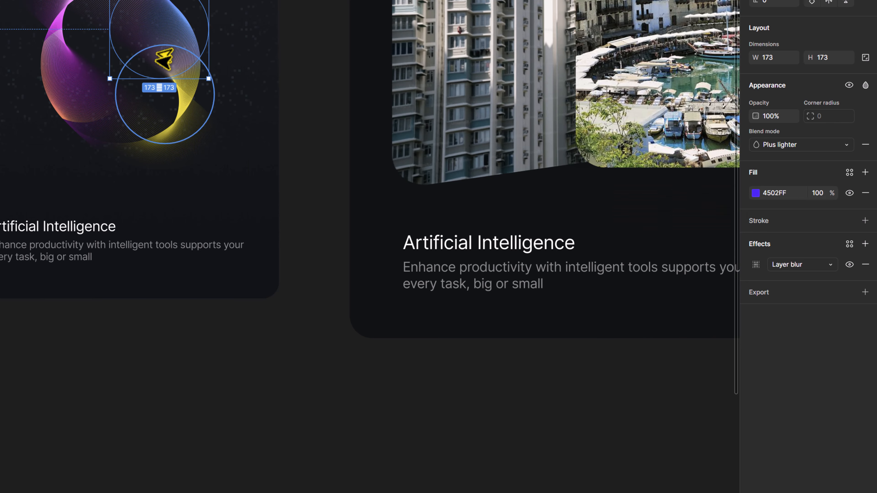
click(756, 193)
drag(699, 369, 707, 370)
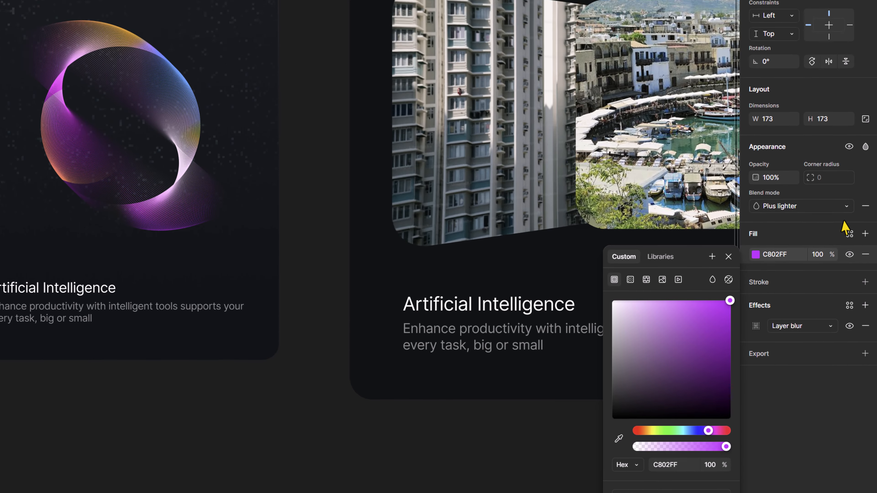
click(865, 144)
click(865, 86)
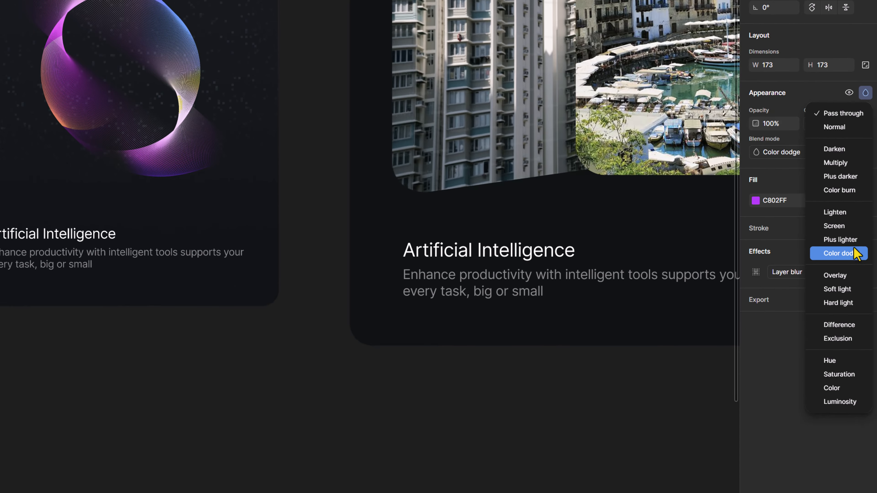
click(842, 377)
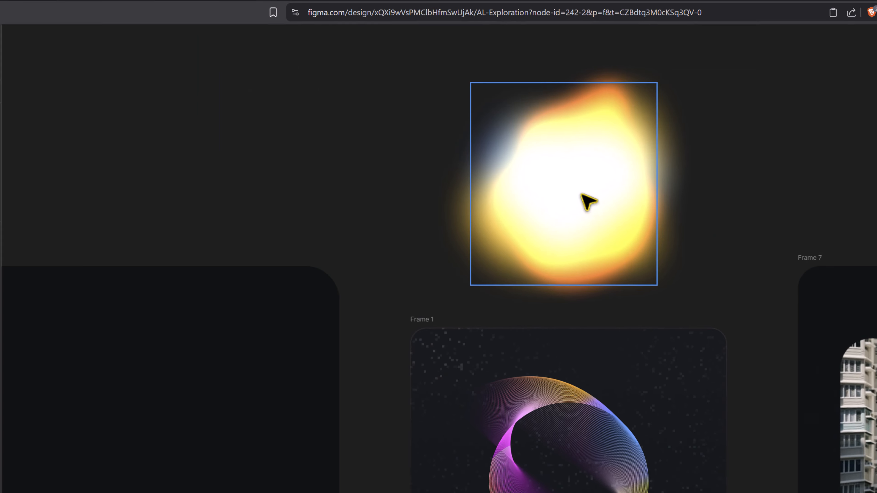
Move the Blob Light group over the ring in the AI card and enlarge it to about 403 × 438
drag(585, 198, 482, 231)
mouse_move(560, 265)
mouse_down()
mouse_move(540, 260)
mouse_move(553, 261)
mouse_up()
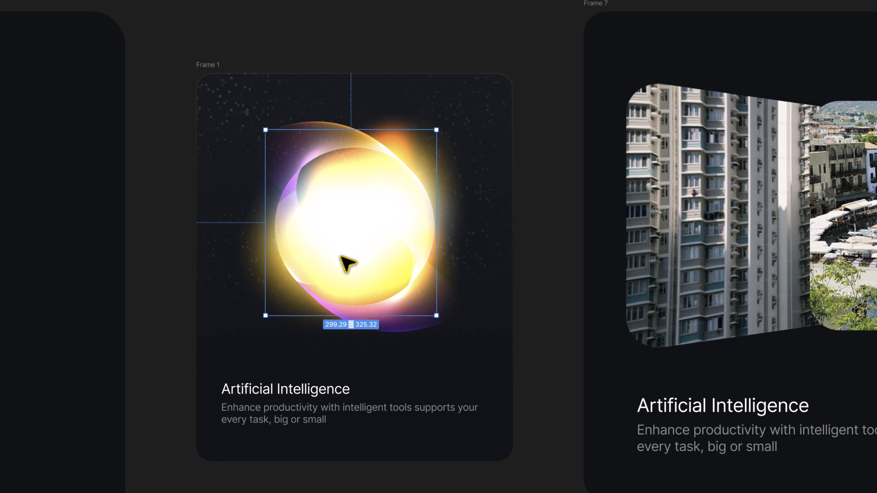
drag(437, 237, 466, 224)
Set the Blob Light group's blend mode to Overlay
key(v)
click(865, 216)
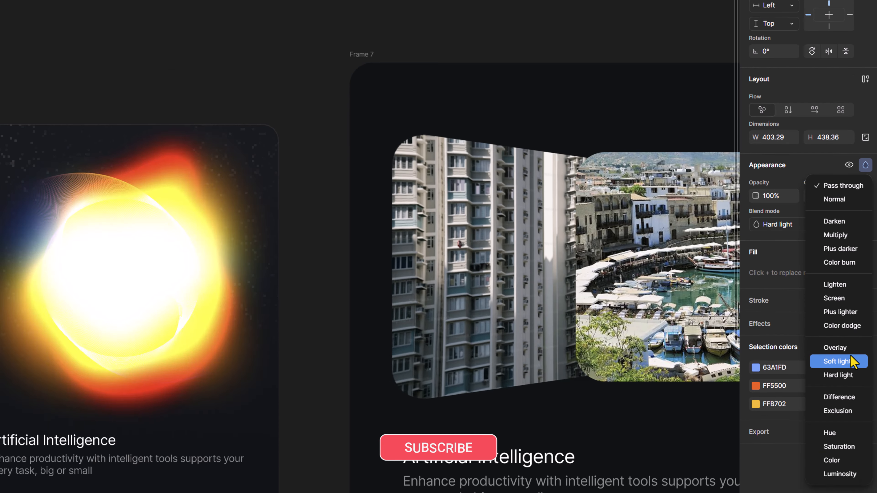
click(845, 442)
click(865, 105)
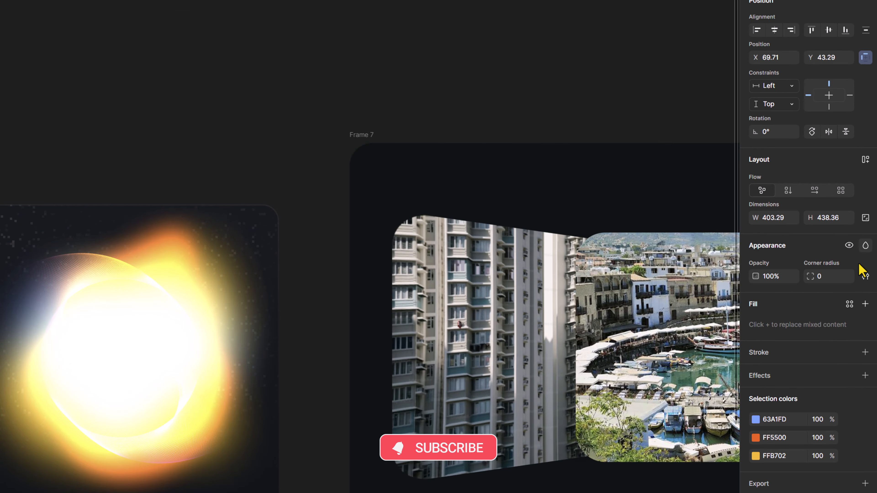
click(865, 246)
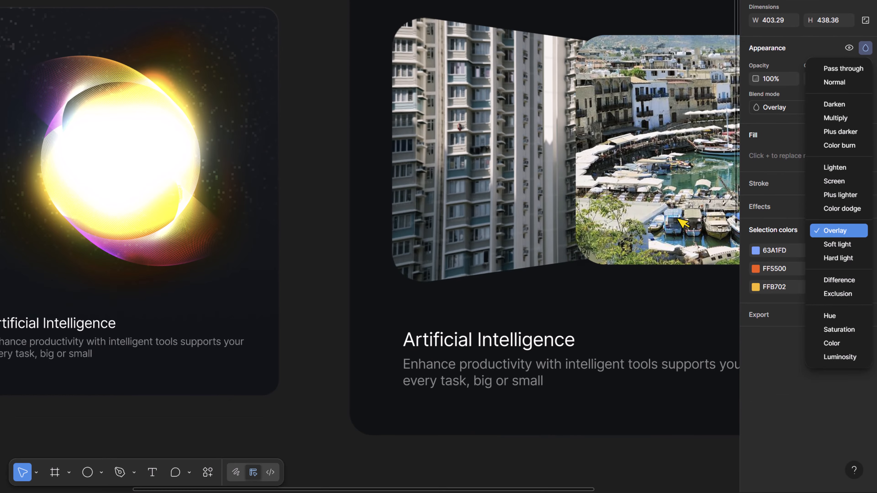
Scale the Blob Light group up by about 1.06x over the ring
key(ctrl+[)
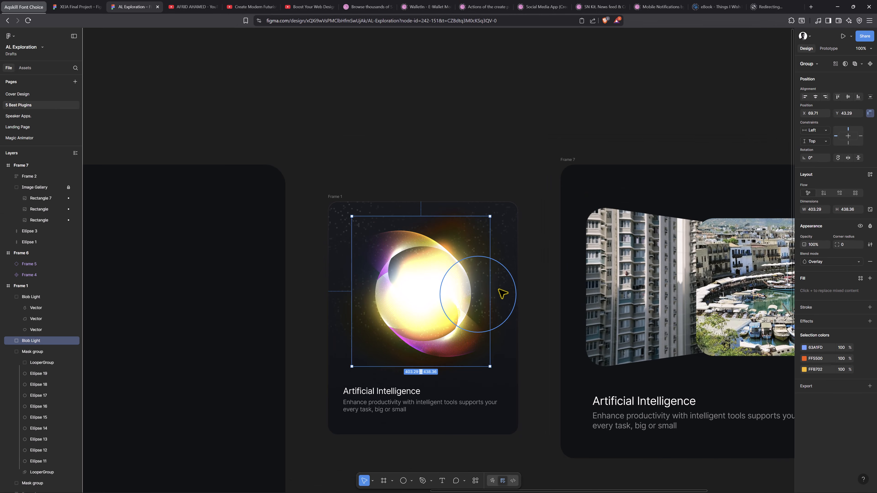
key(ctrl+])
key(k)
mouse_move(486, 296)
mouse_down()
mouse_move(464, 297)
mouse_move(496, 304)
mouse_up()
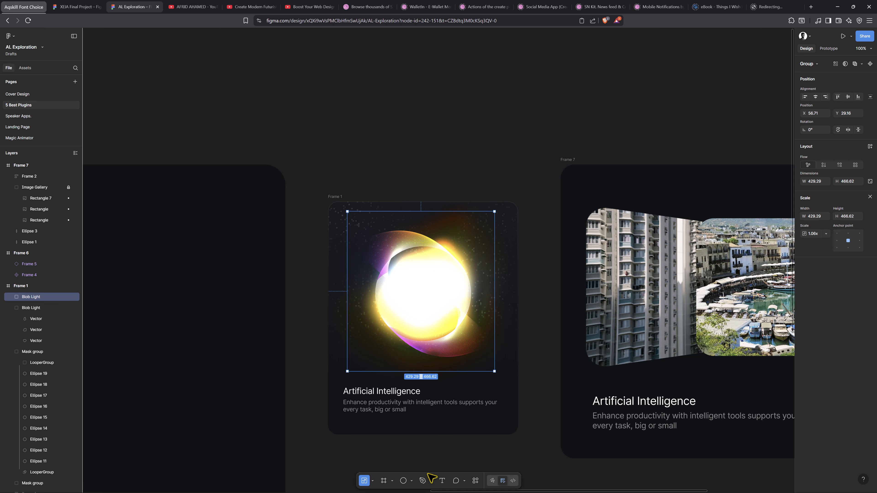
click(471, 447)
drag(479, 386, 394, 322)
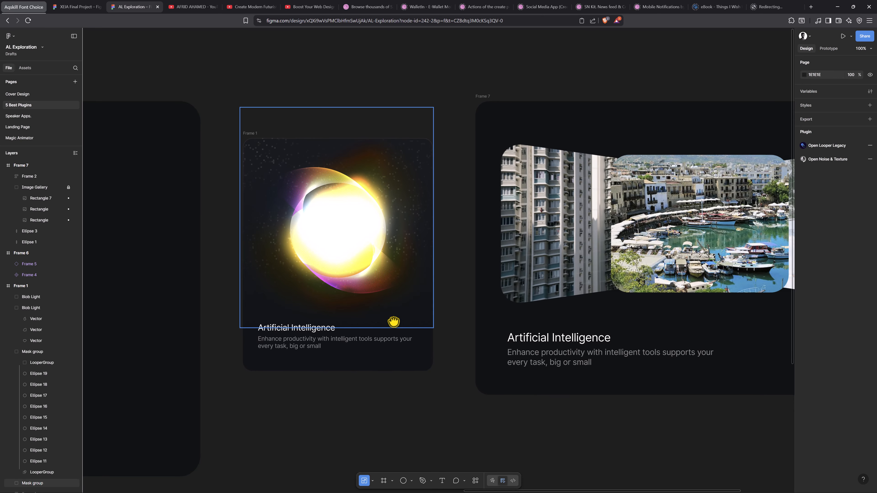